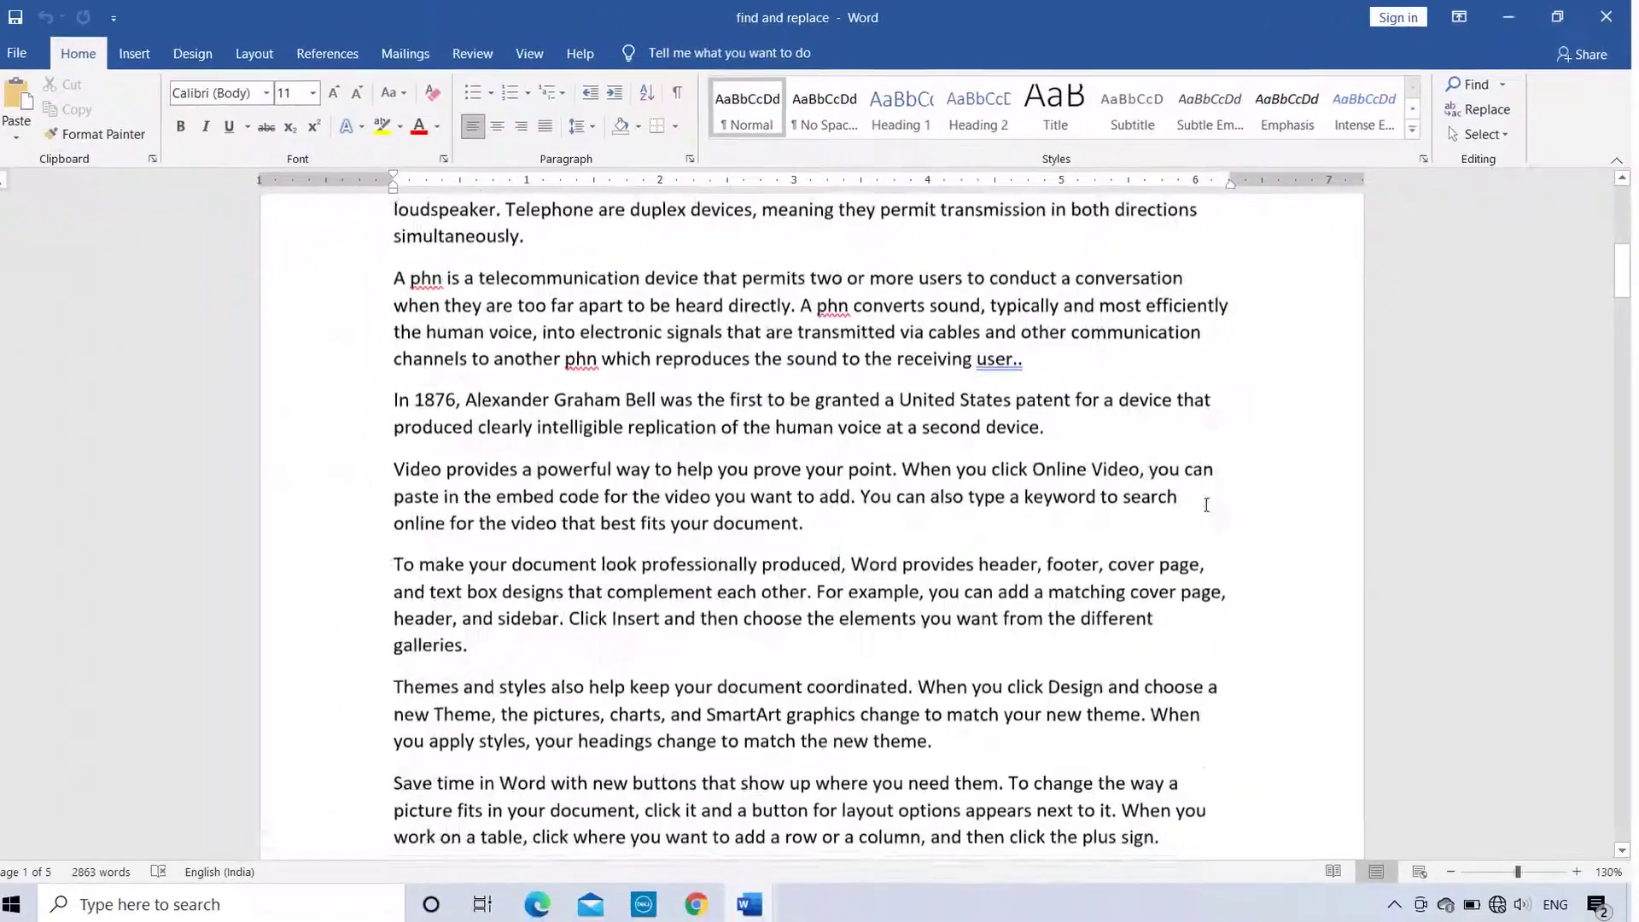
Step: Scroll through the document to review its text
scroll(1207, 503, down, 5)
scroll(1207, 503, down, 4)
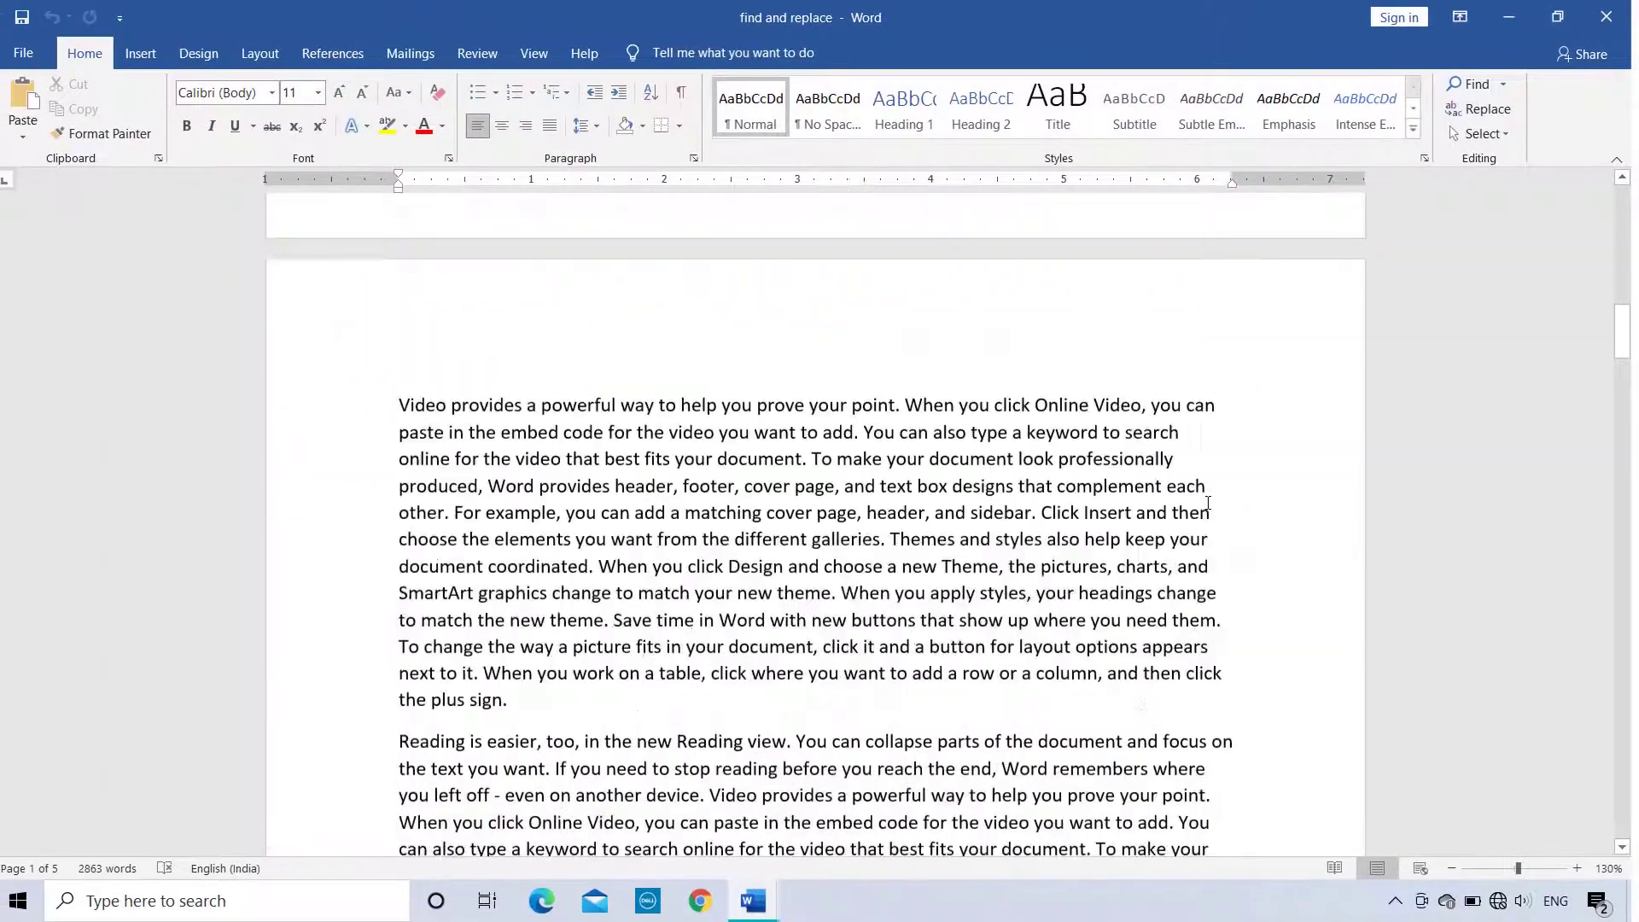
scroll(1208, 503, down, 5)
scroll(1208, 502, down, 5)
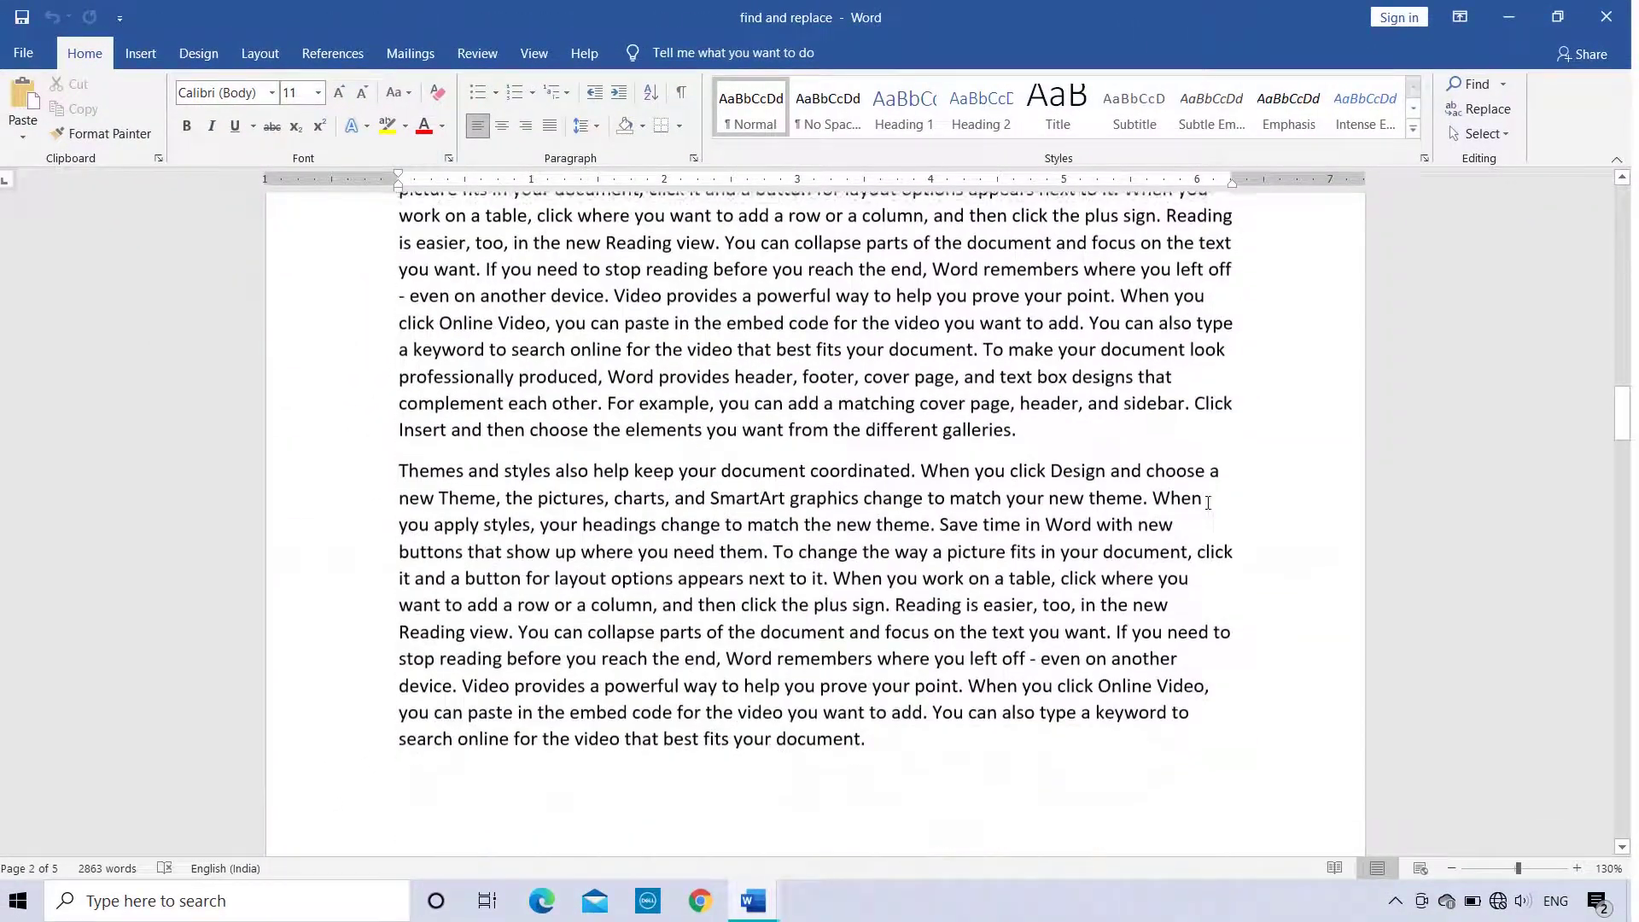
scroll(1208, 502, up, 8)
scroll(1208, 503, up, 7)
scroll(1207, 503, up, 6)
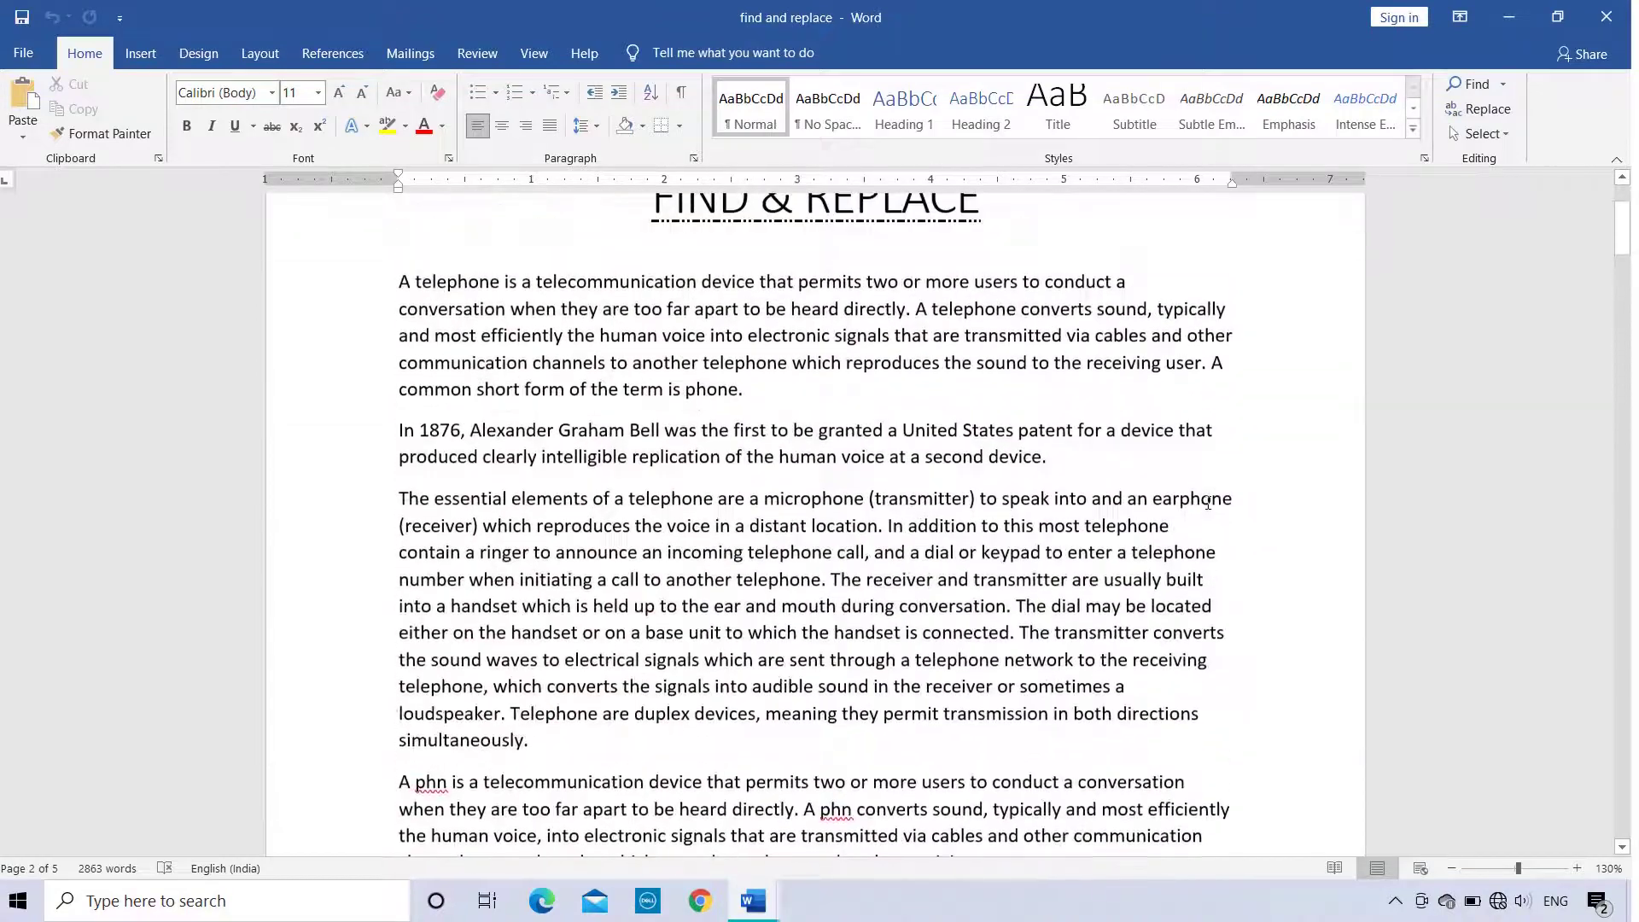
scroll(1208, 503, up, 2)
scroll(1197, 474, down, 3)
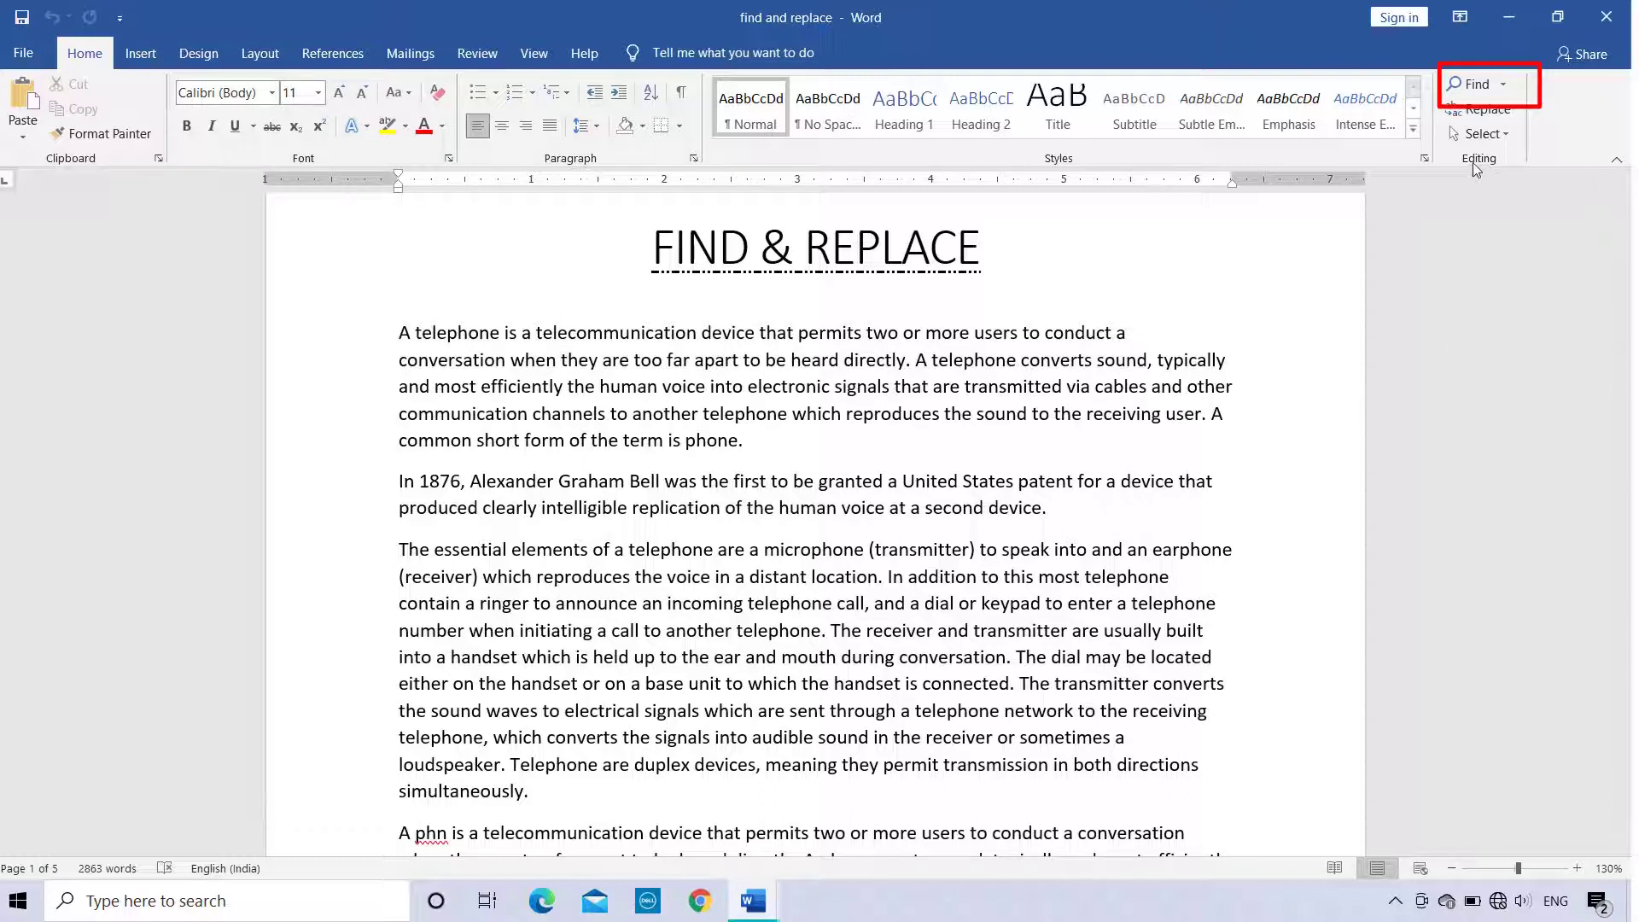
Step: Search the document for 'telephone' and browse its 11 listed results
click(1476, 84)
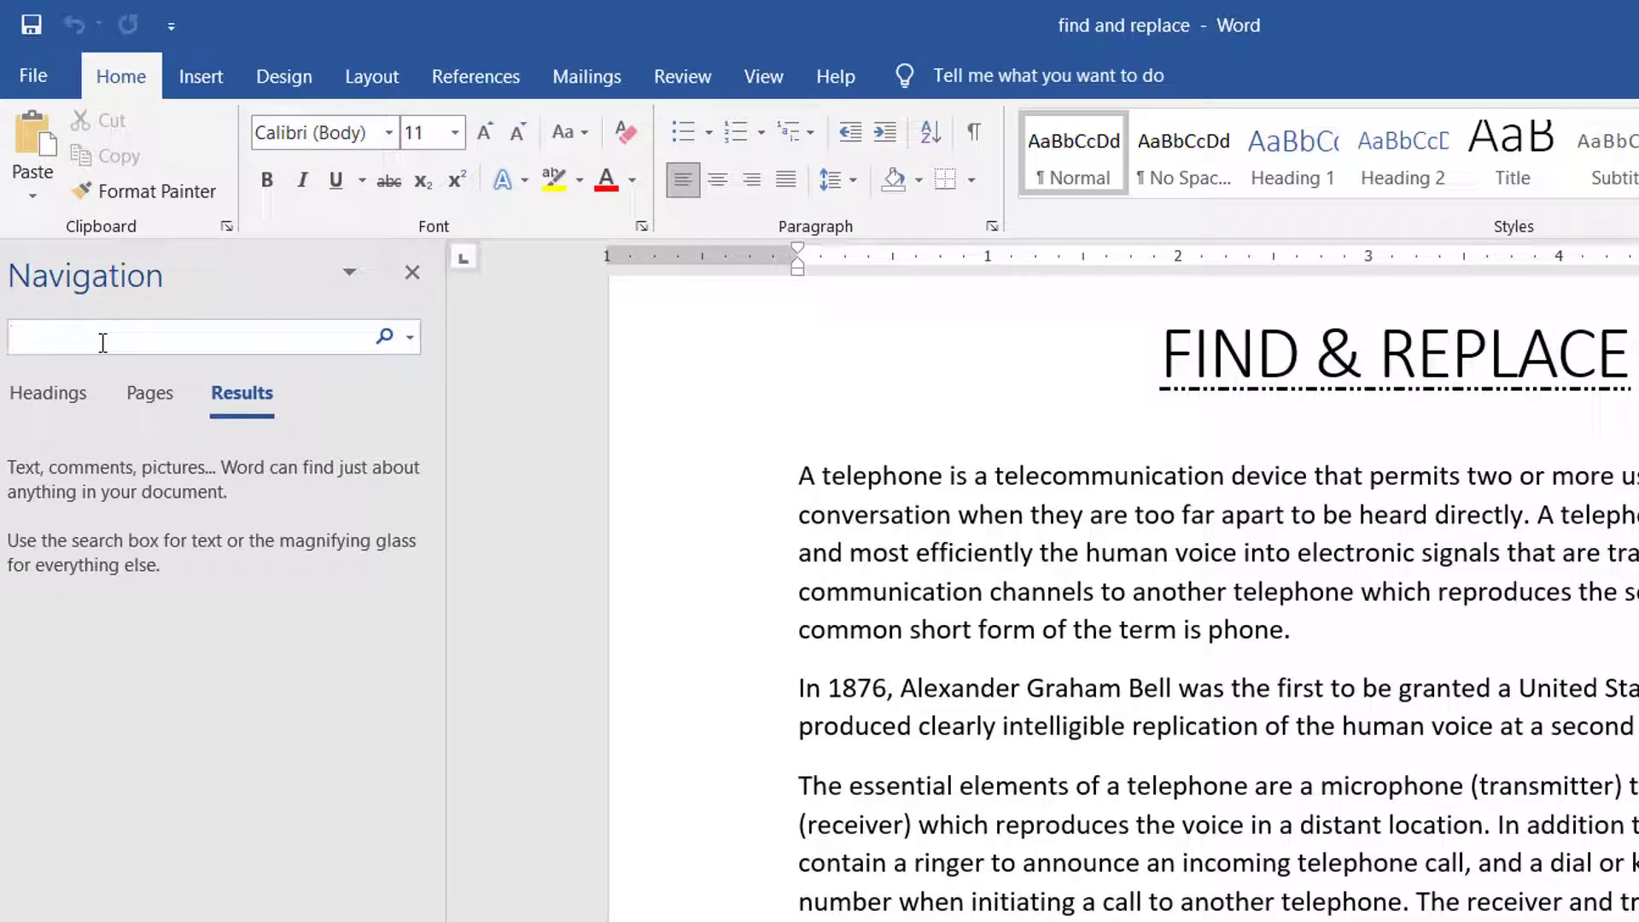
text(tele)
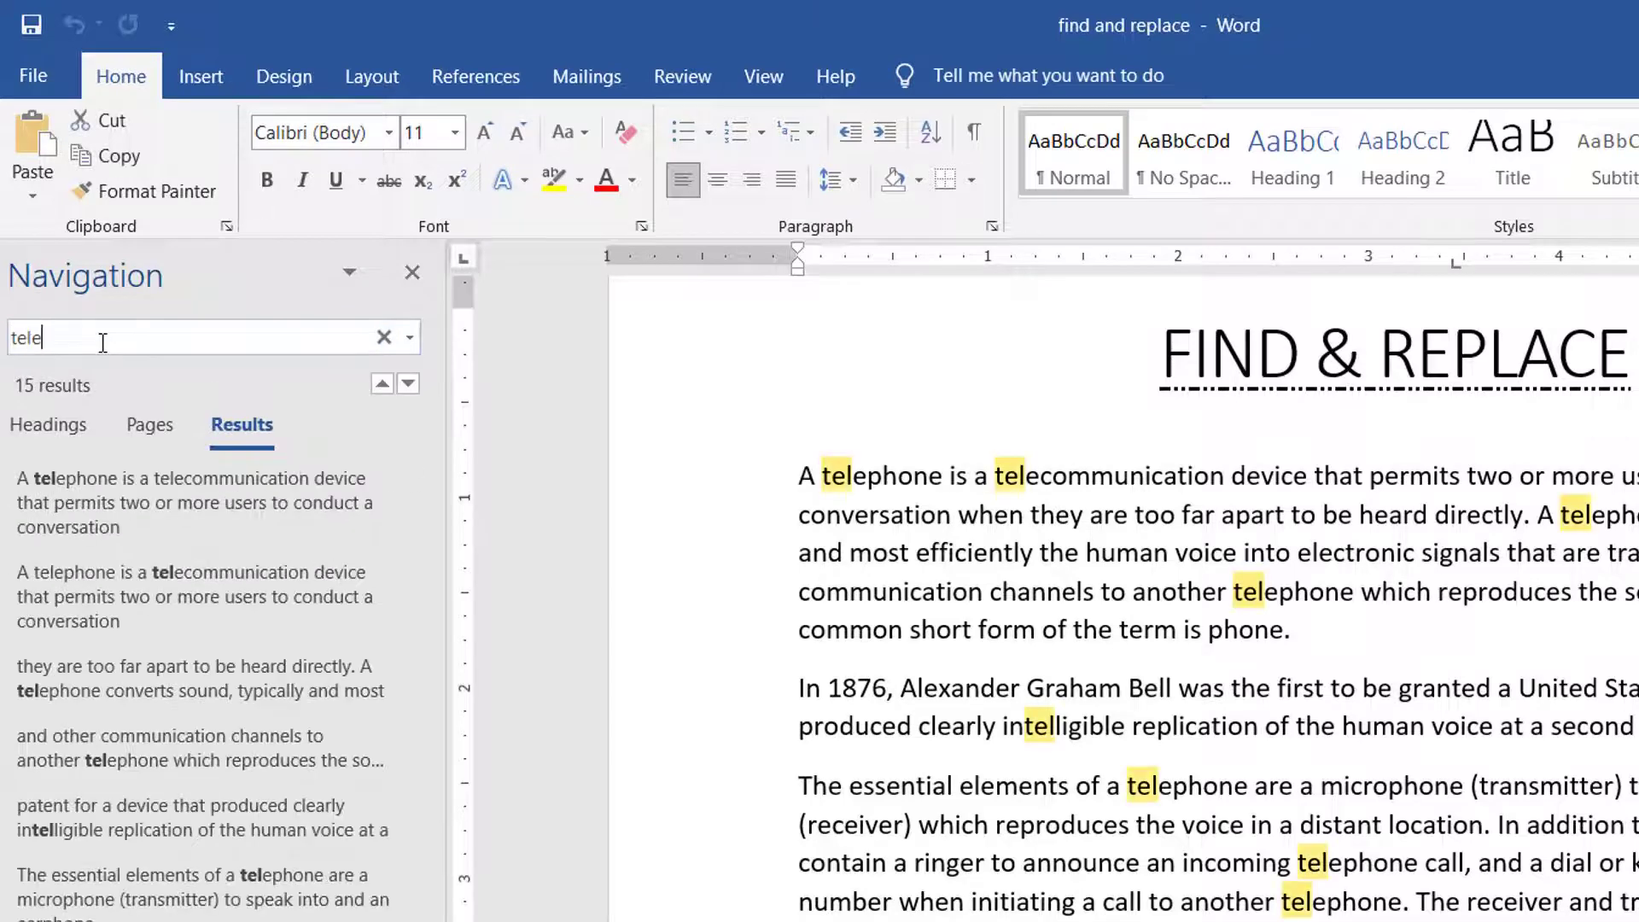
text(phone)
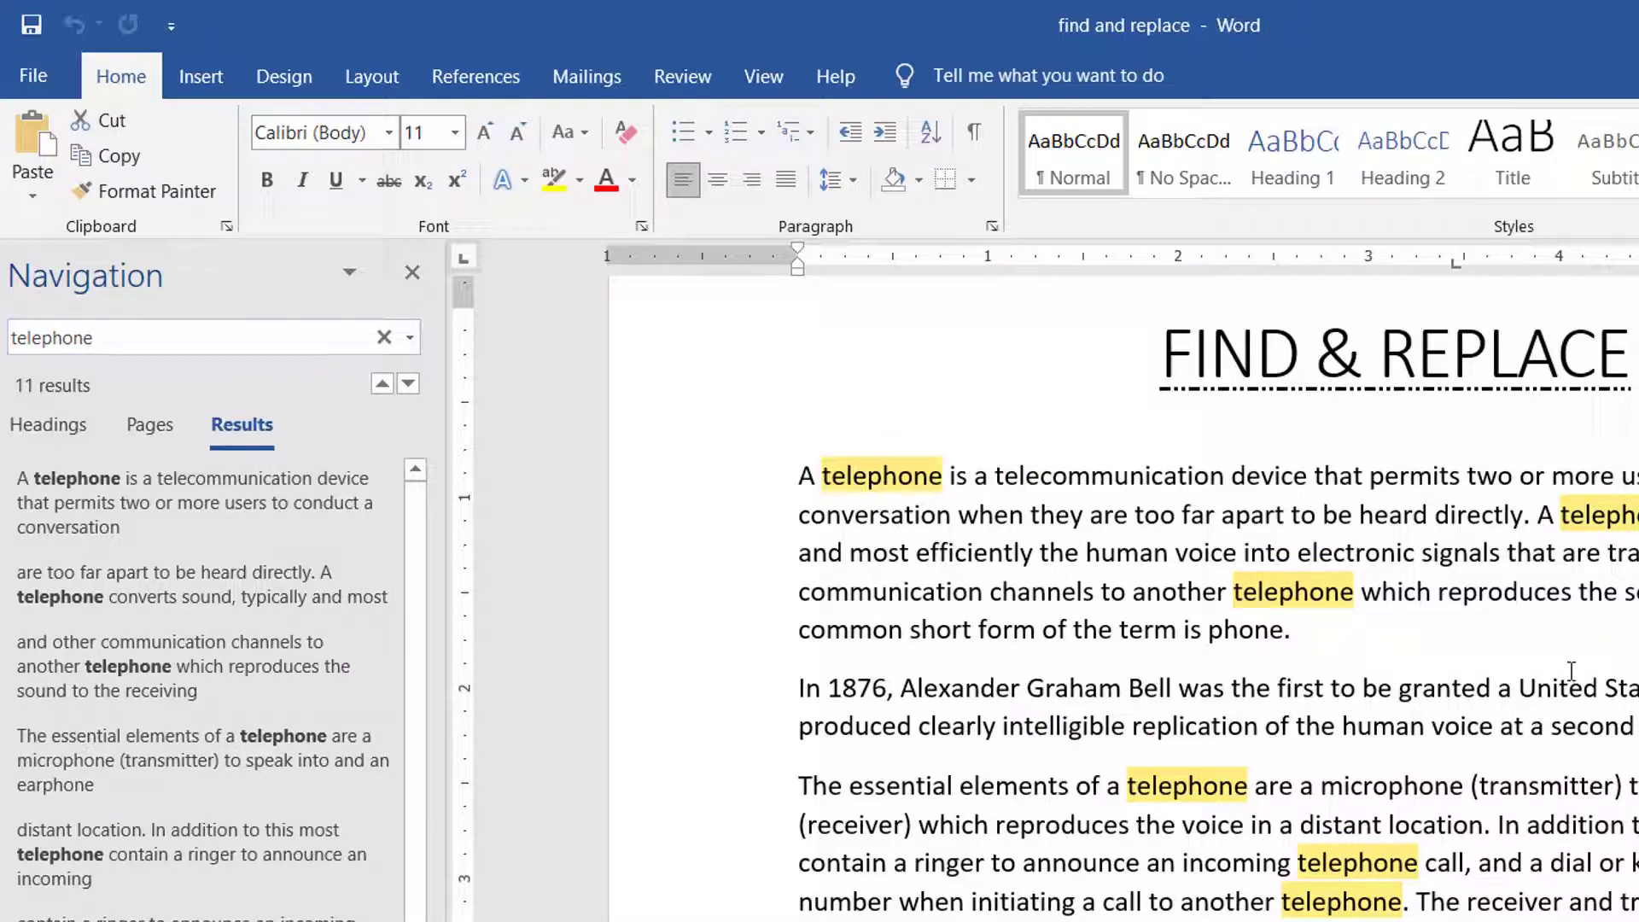
click(246, 432)
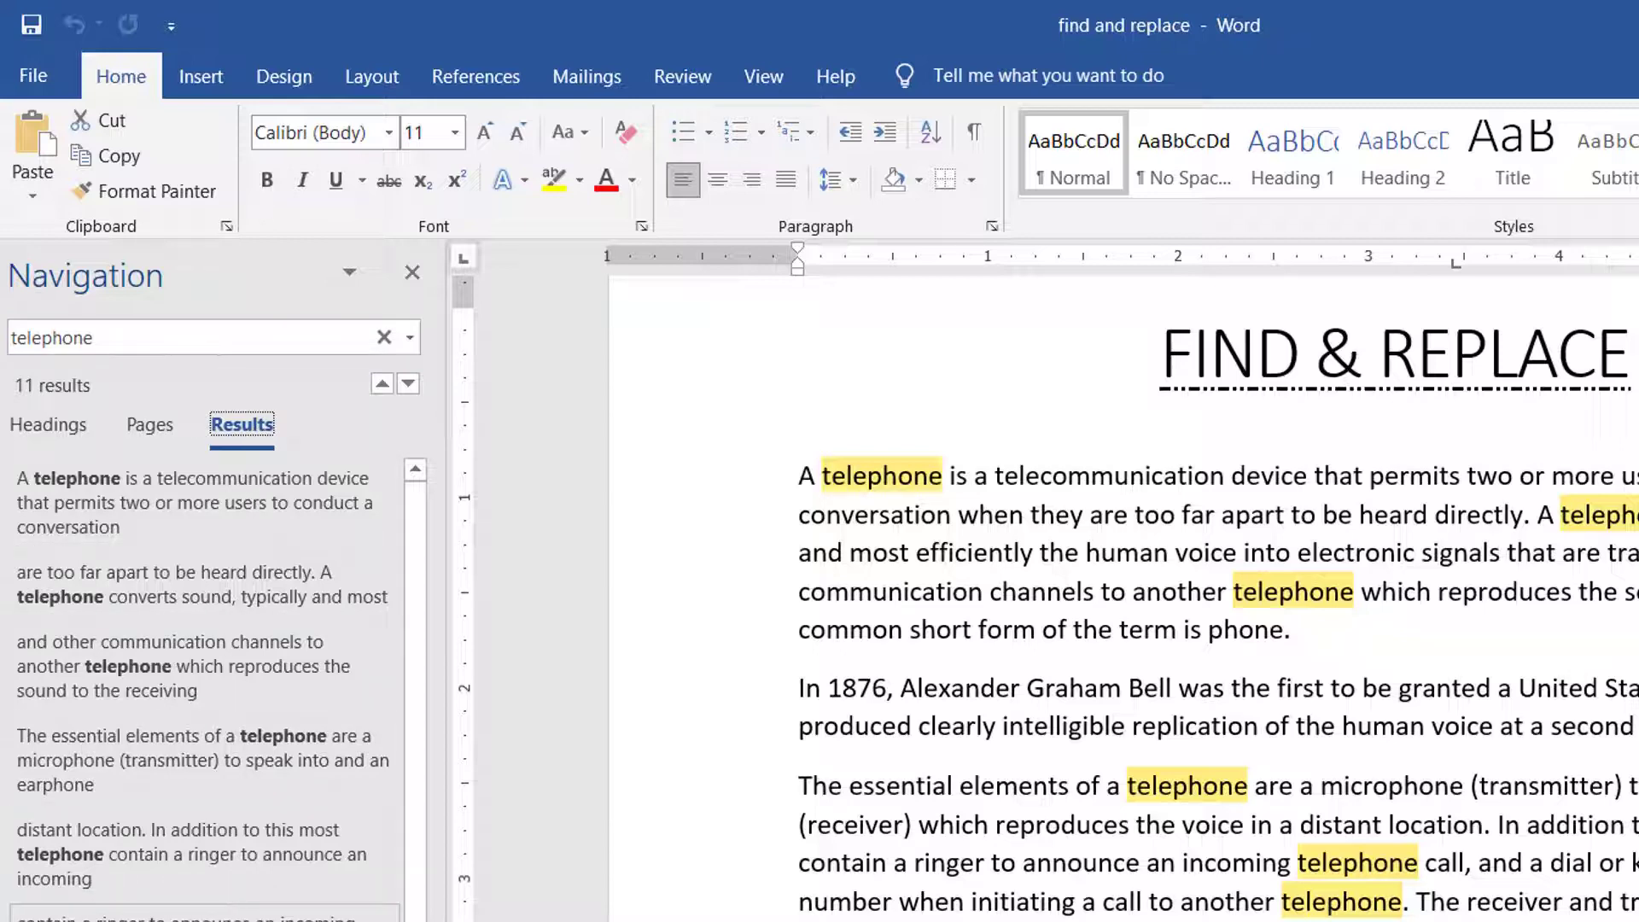
scroll(205, 905, down, 3)
scroll(205, 904, down, 2)
scroll(205, 905, up, 5)
scroll(205, 888, down, 3)
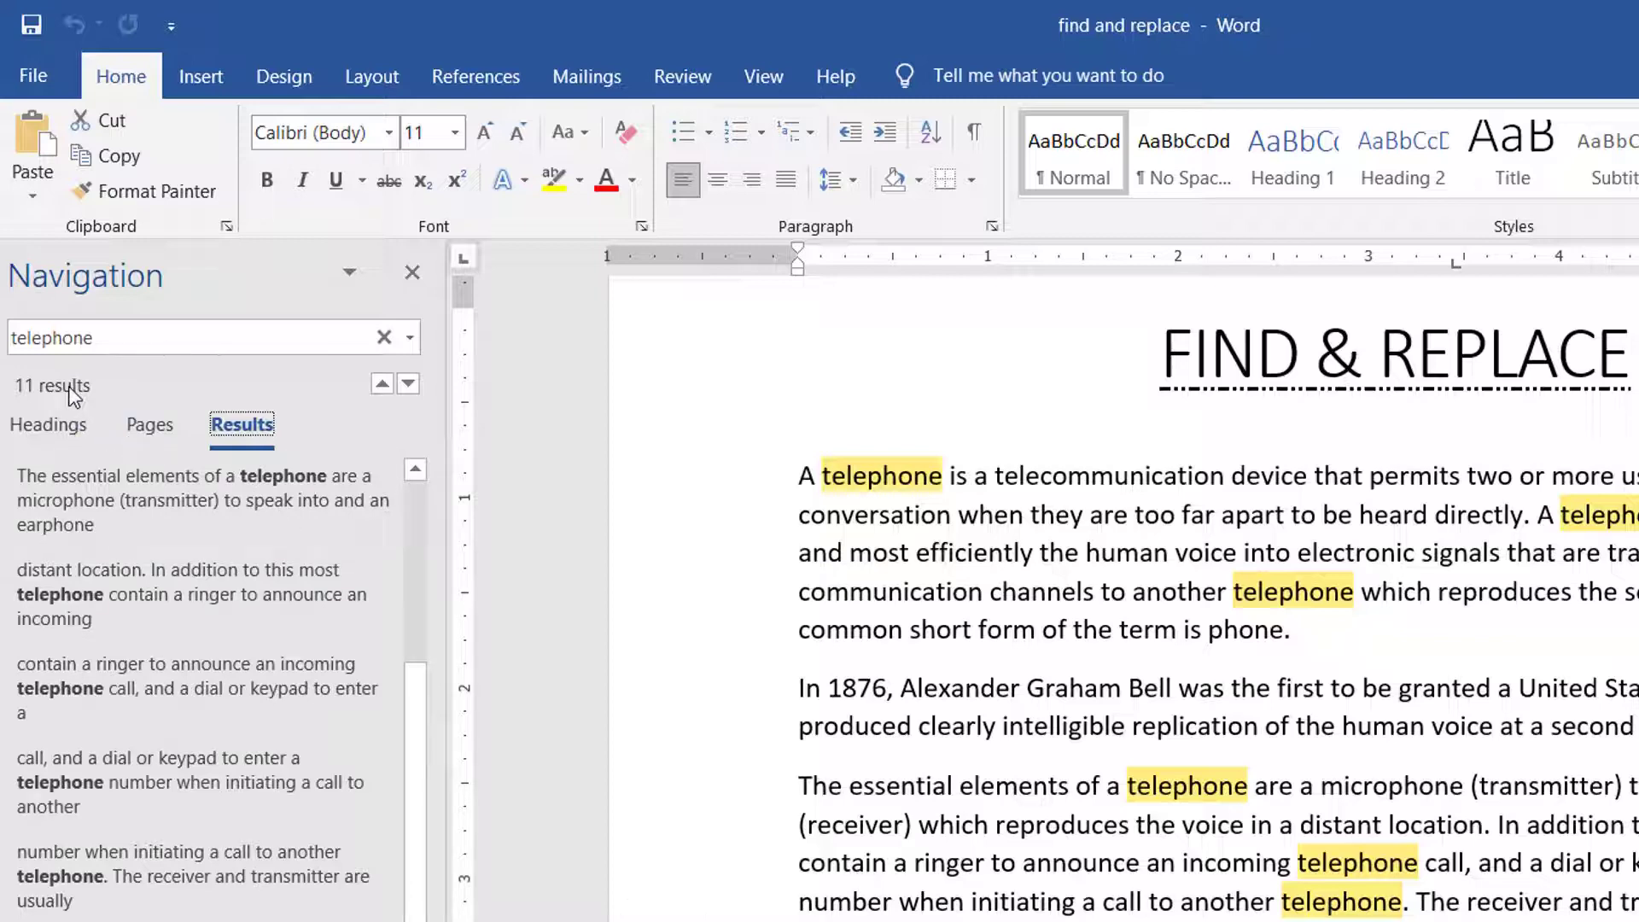
scroll(205, 683, up, 3)
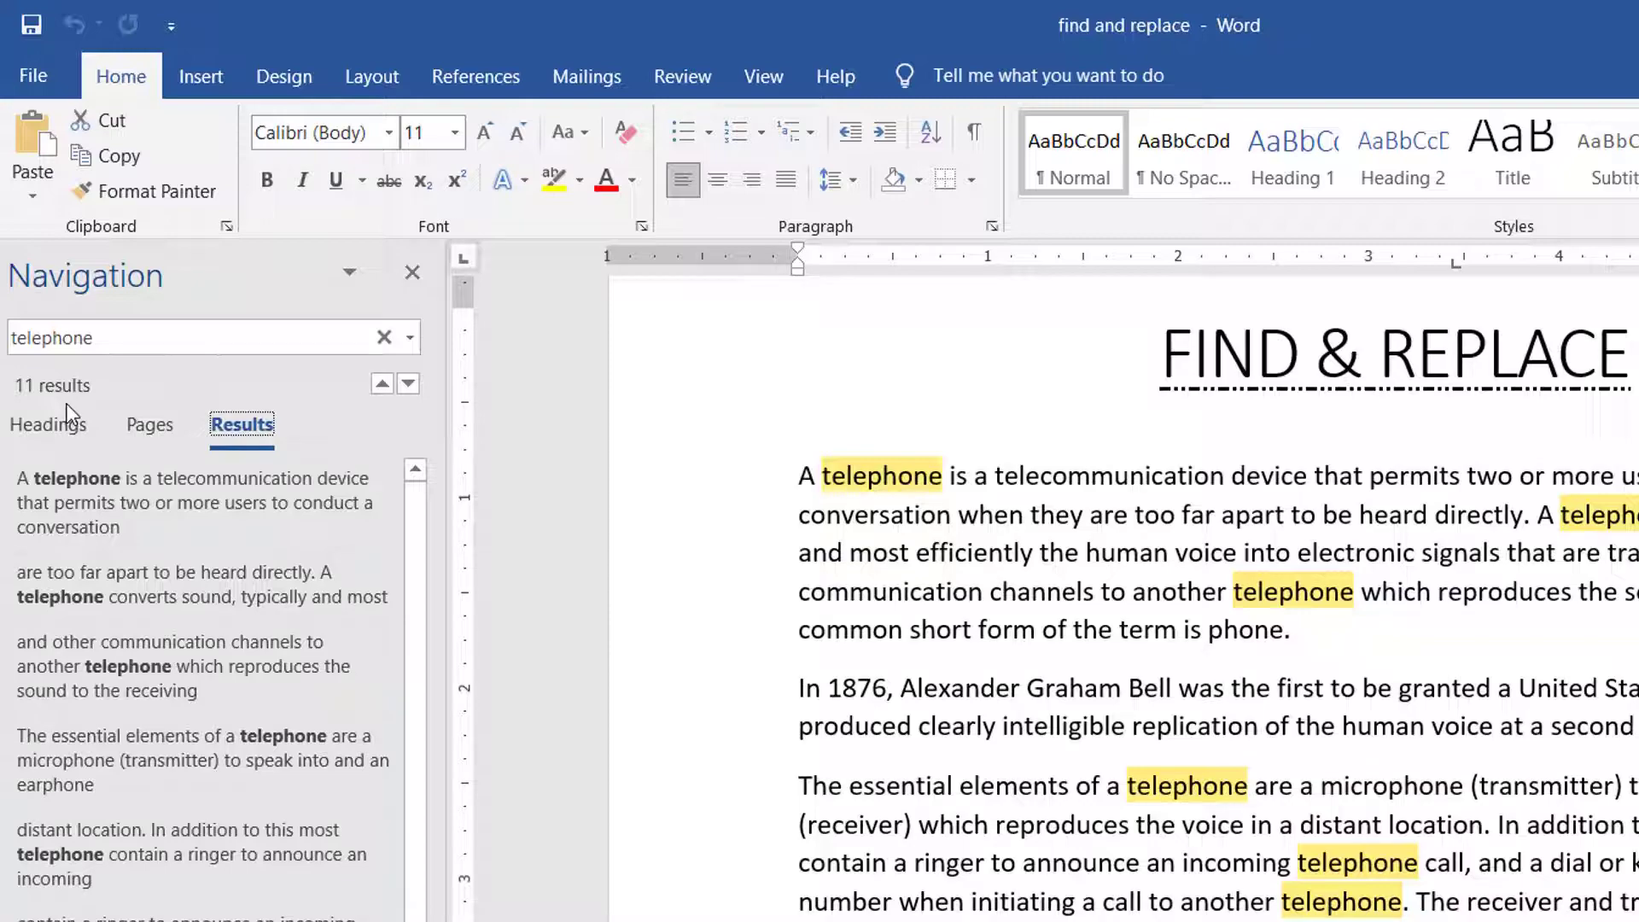
Step: Step from the first telephone match forward to result 7 of 11
click(407, 383)
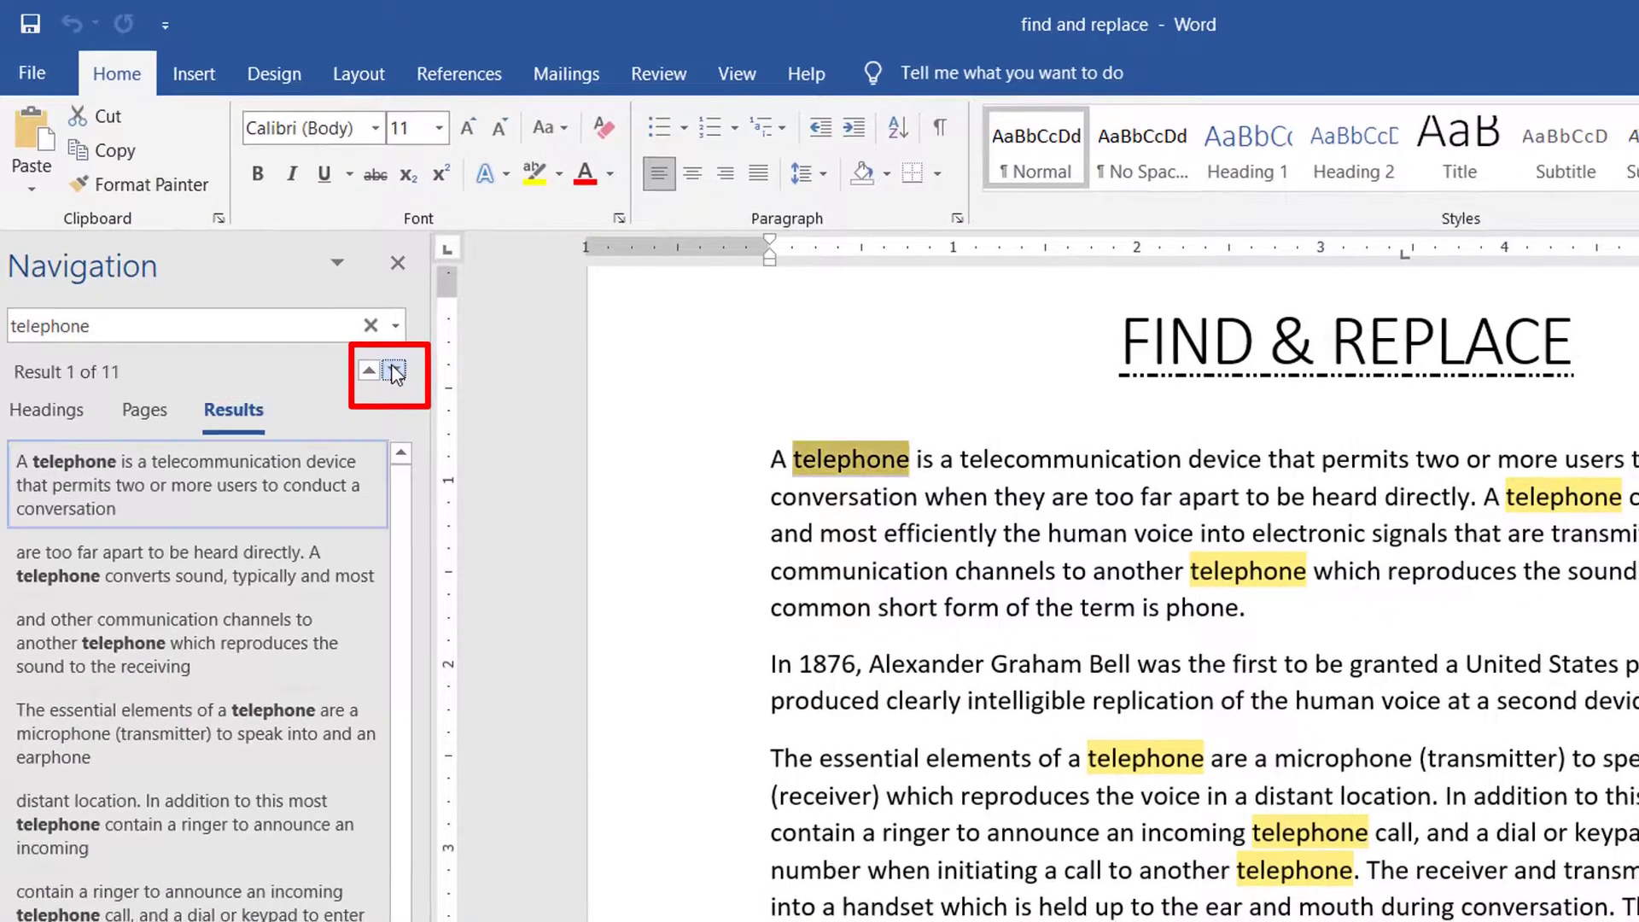
click(395, 371)
click(395, 371)
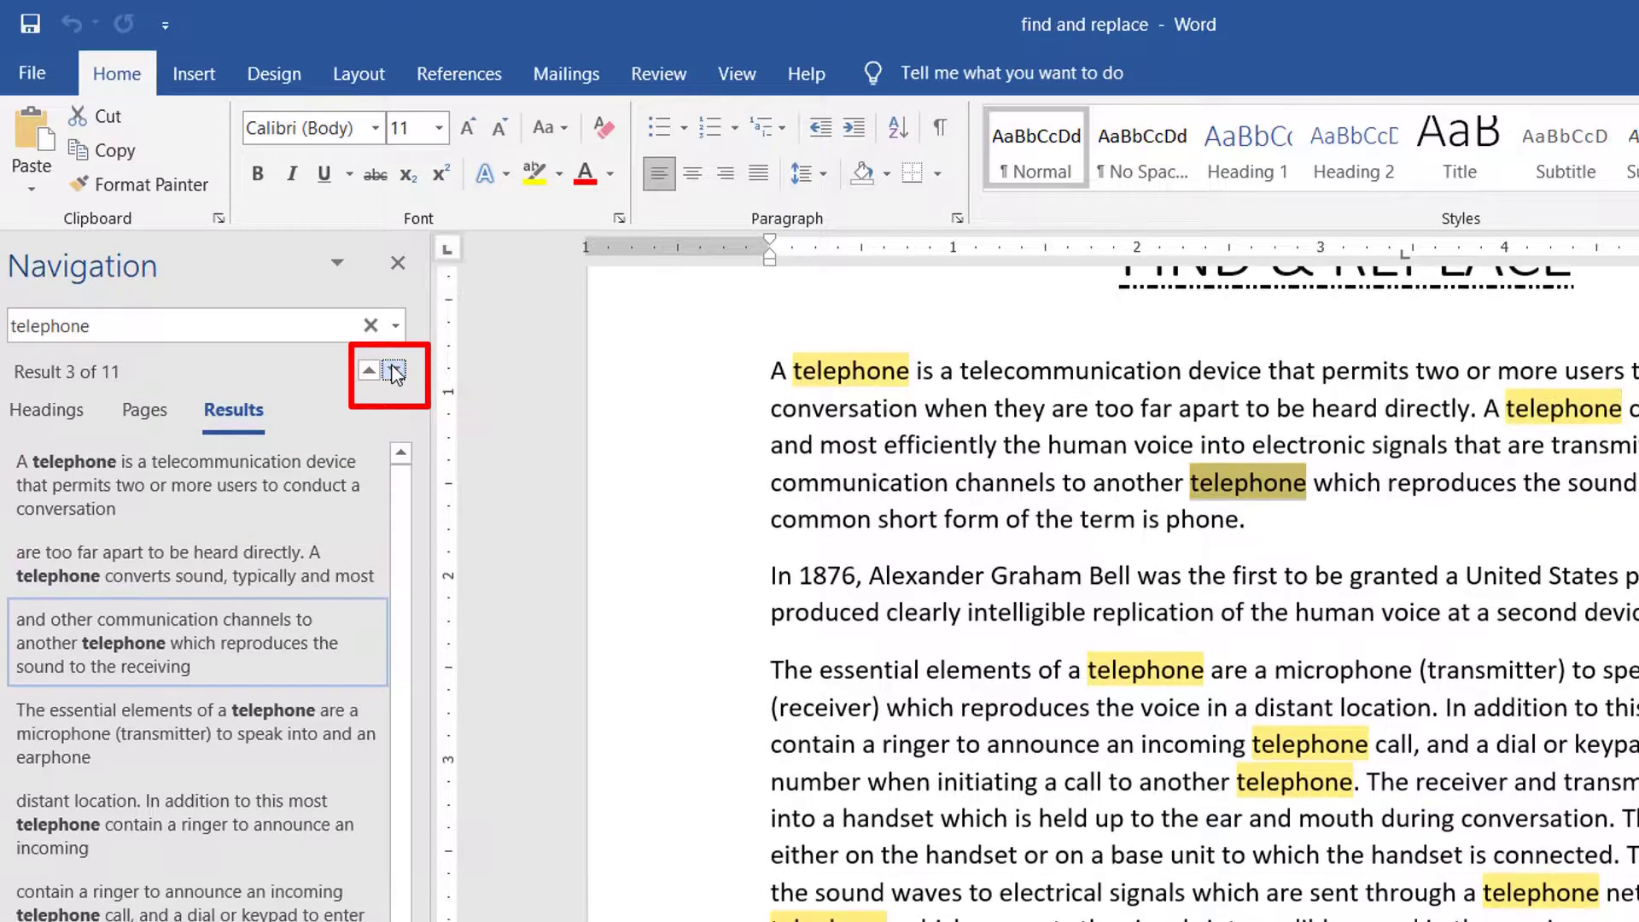
click(395, 371)
click(395, 371)
click(395, 371)
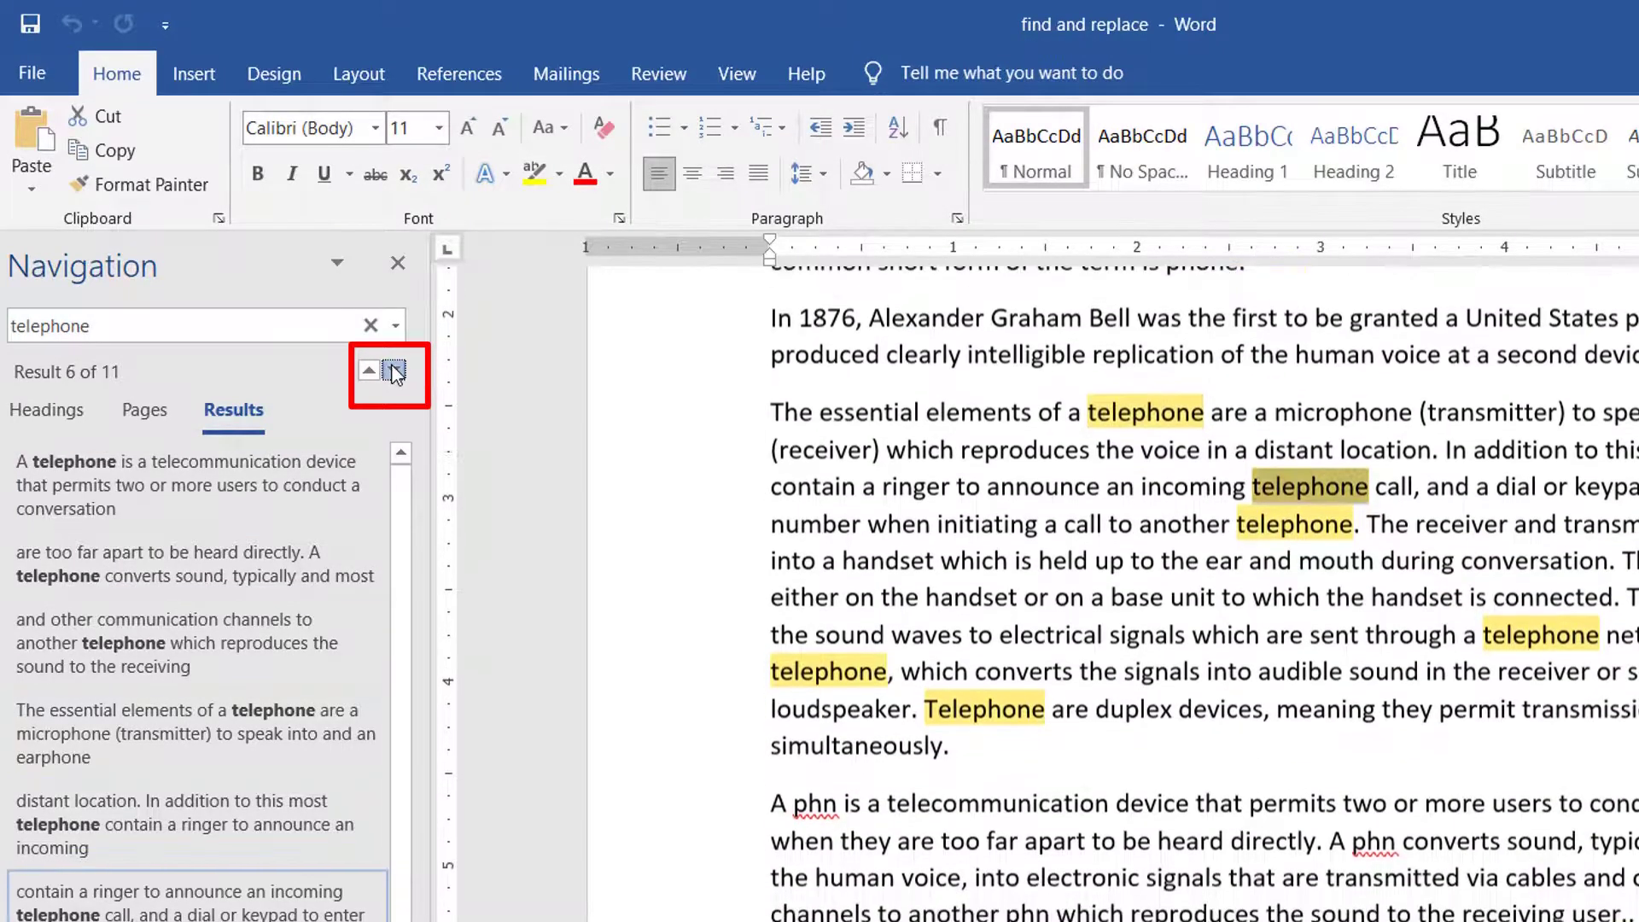
click(395, 371)
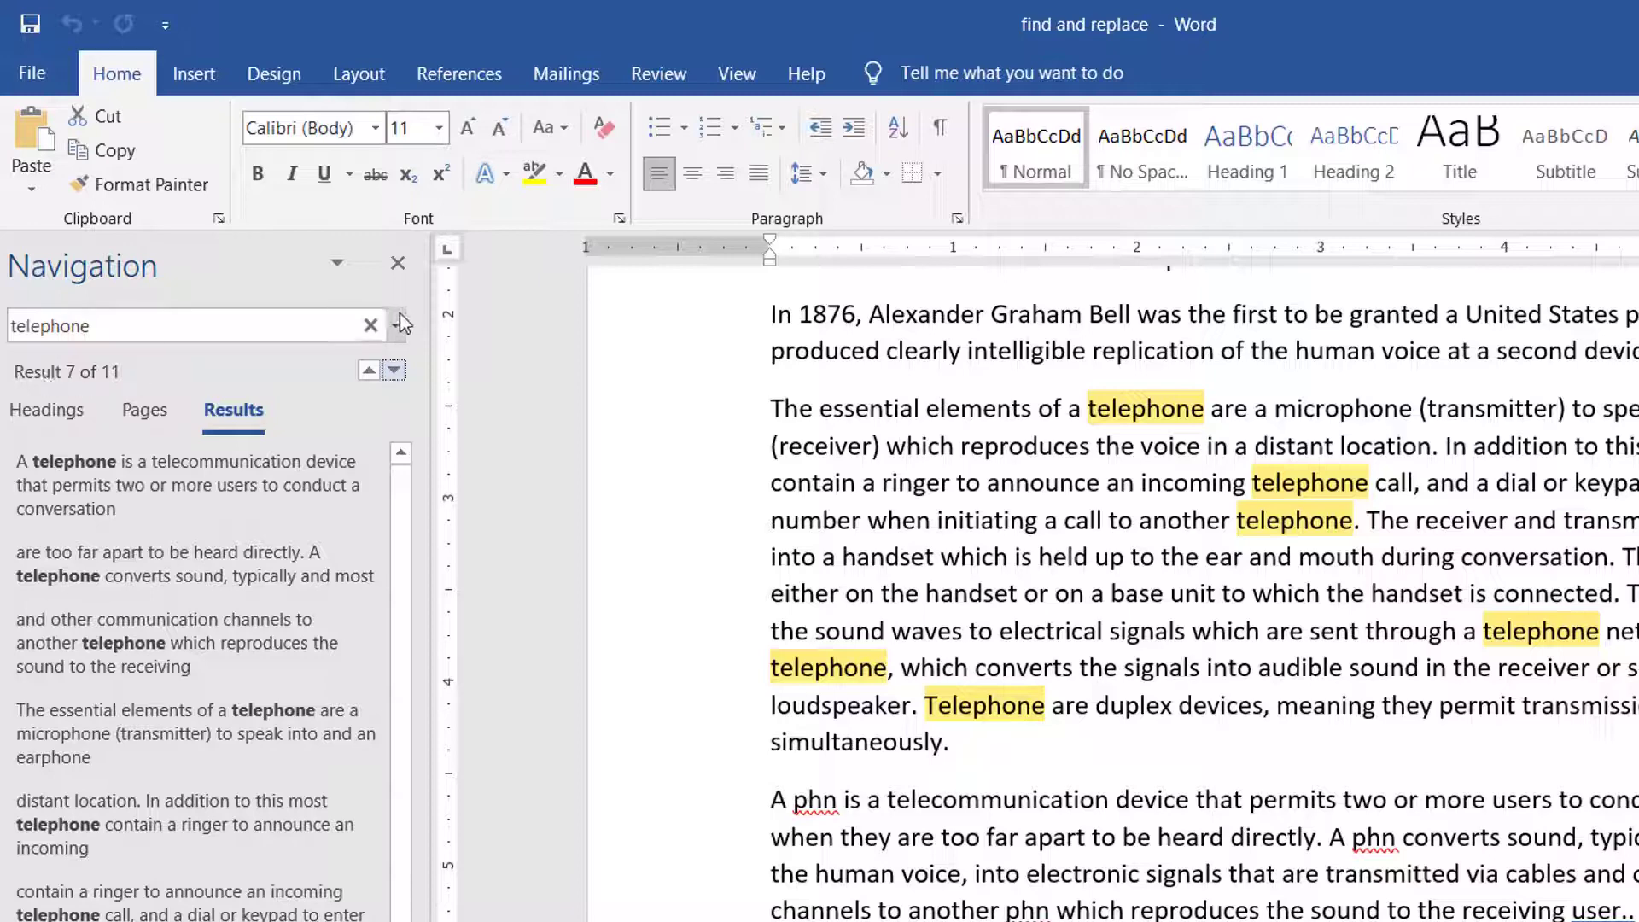
Step: Change the search term to 'phone' and review its 14 highlighted matches
click(368, 325)
text(p)
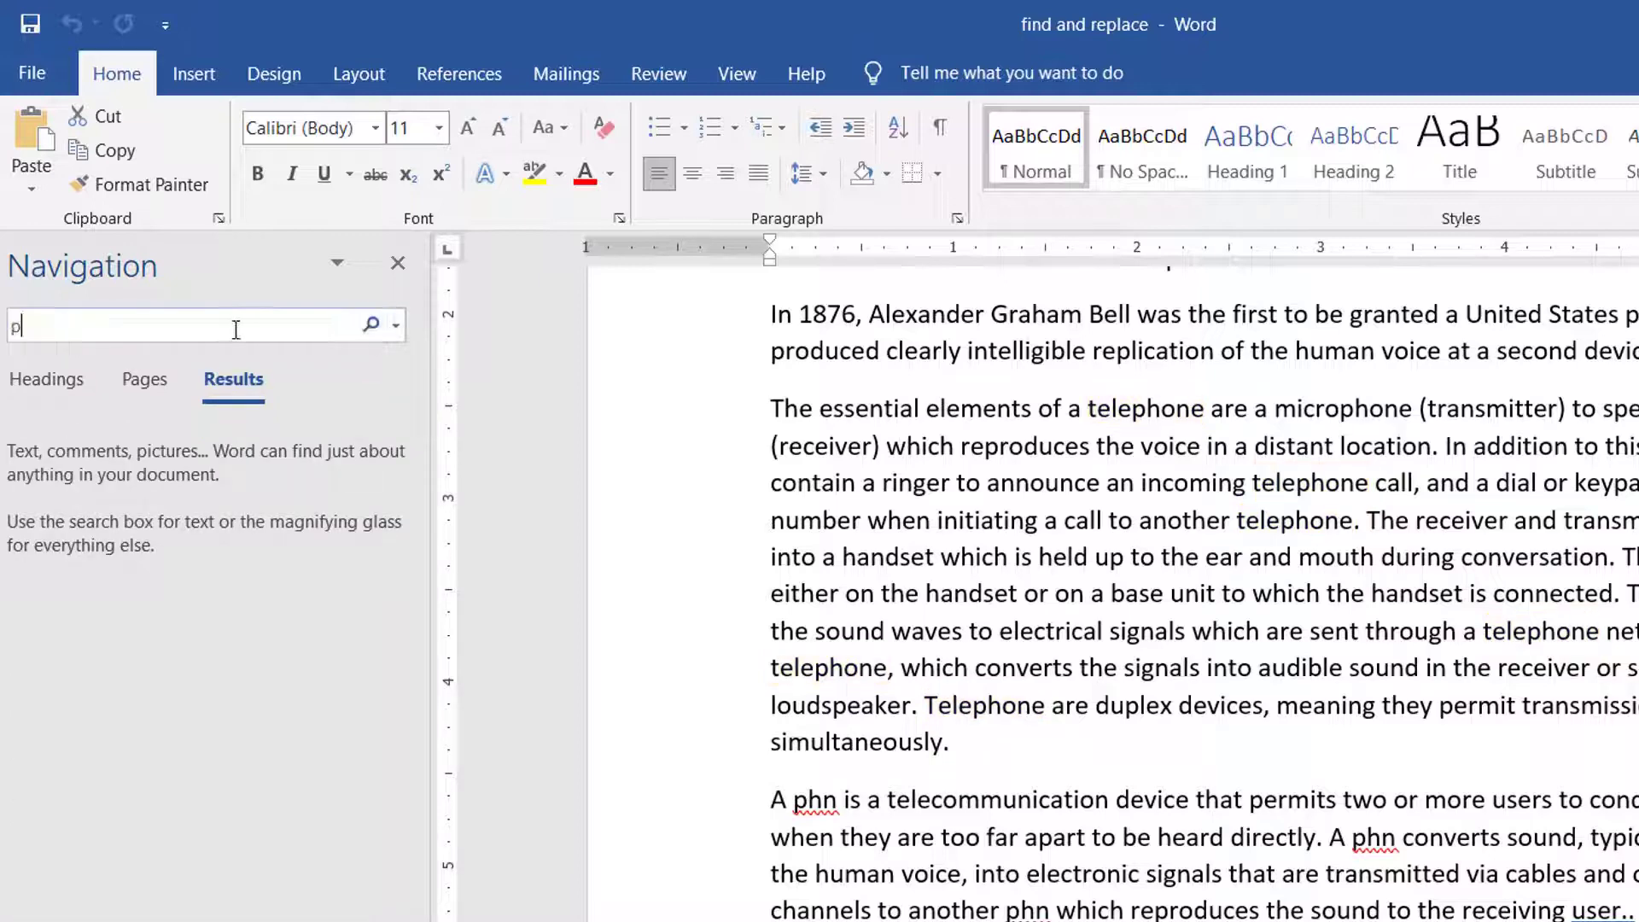
text(hone)
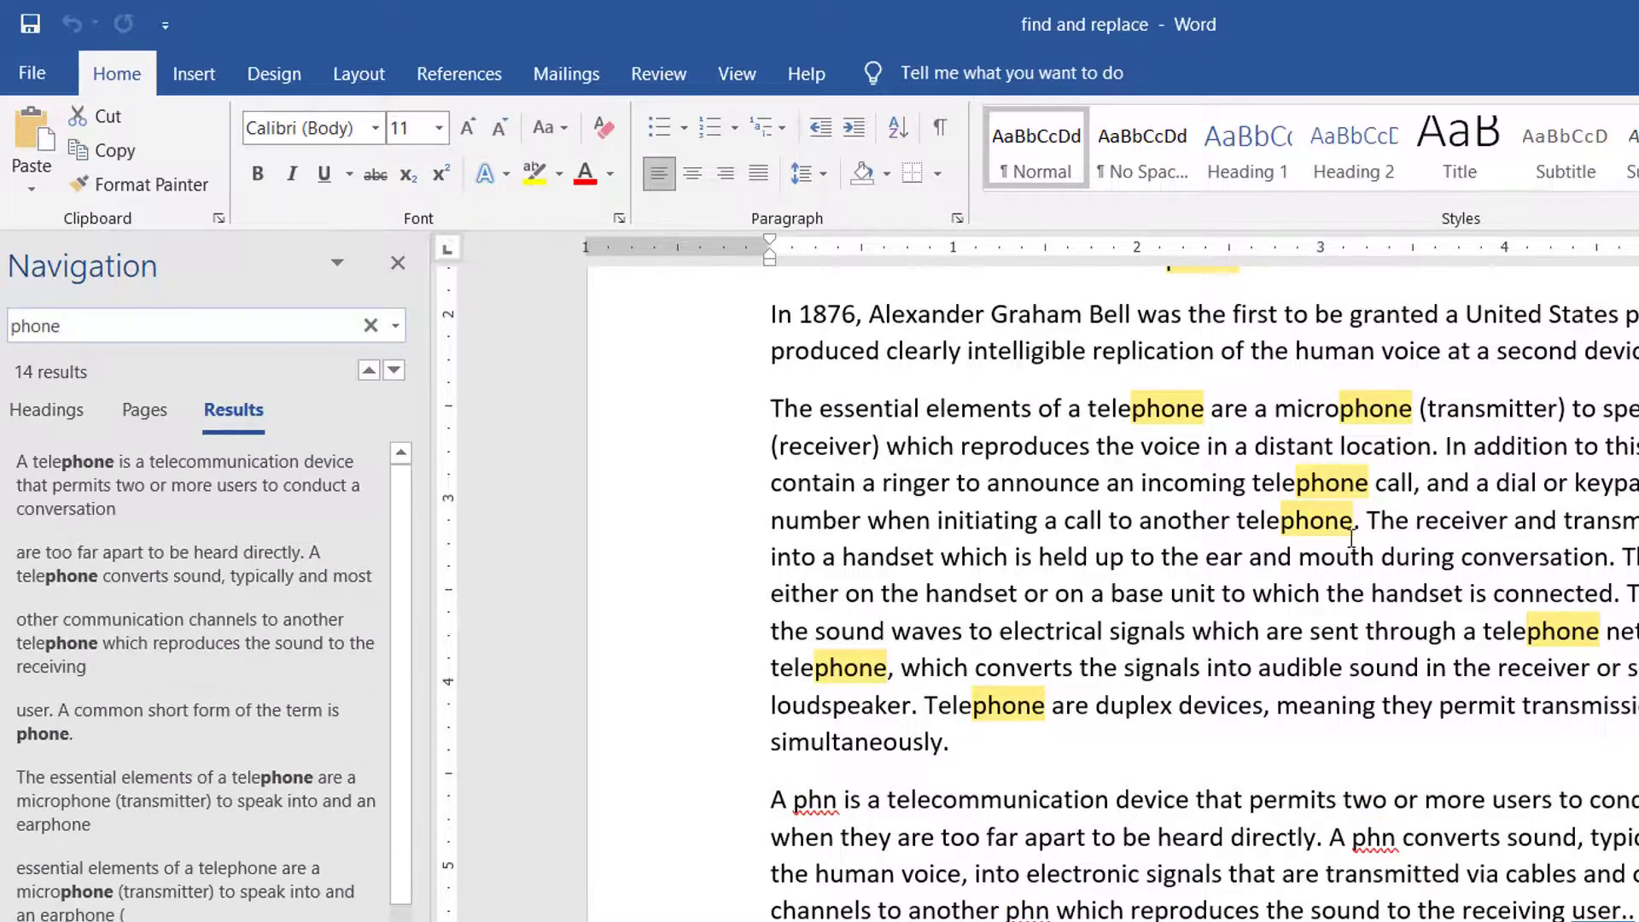
scroll(1351, 538, up, 2)
scroll(1351, 537, up, 1)
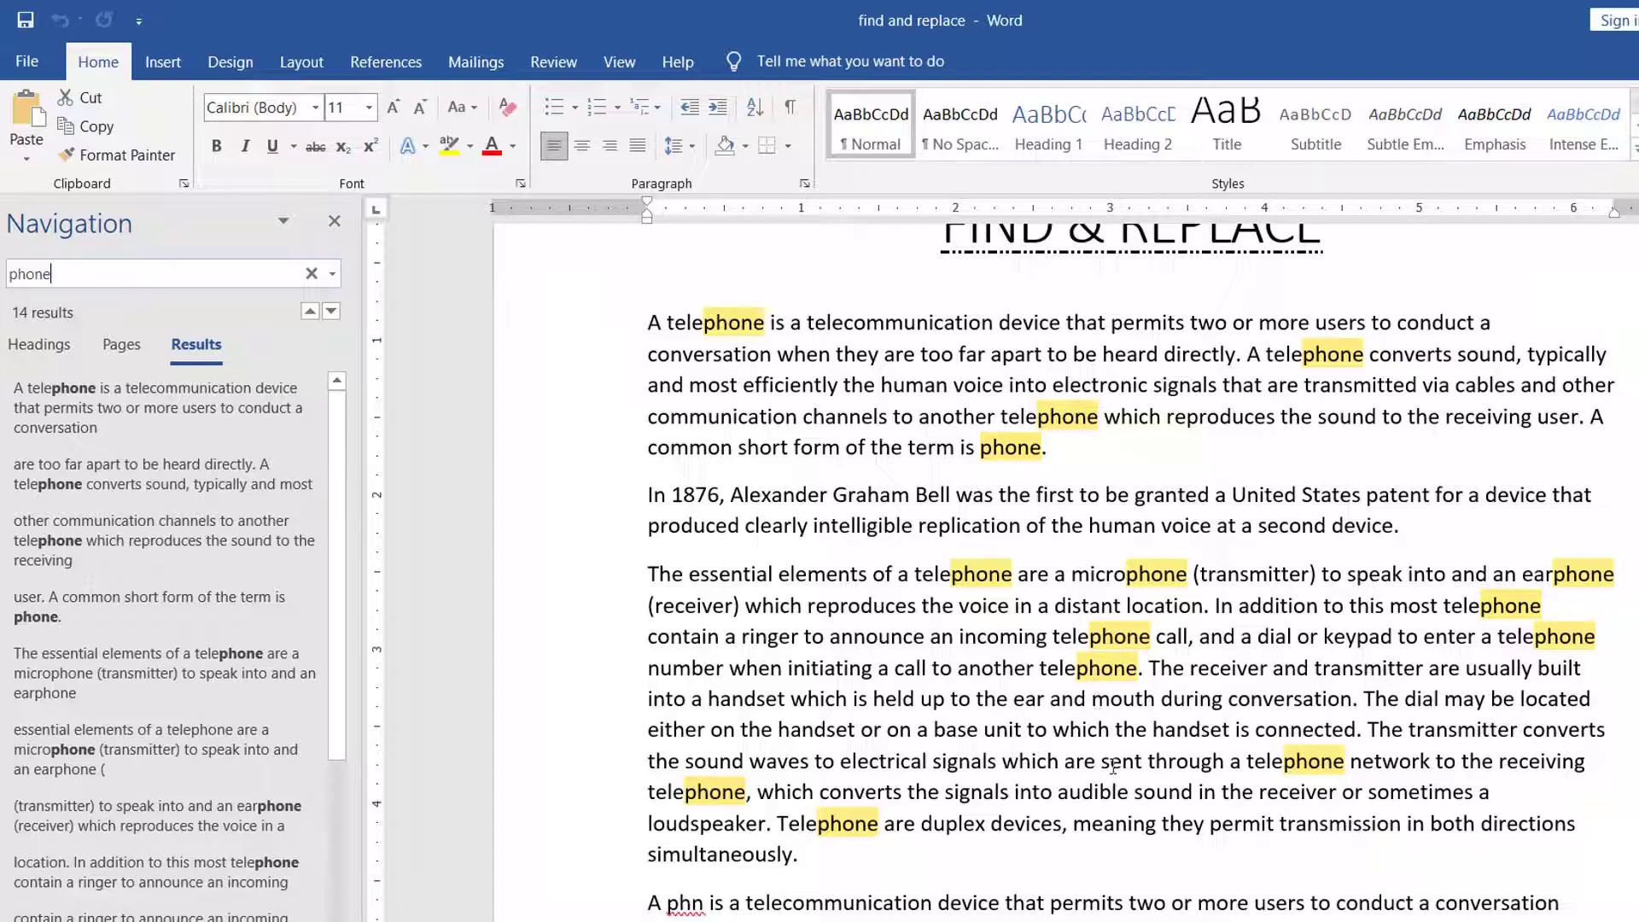
scroll(1113, 765, down, 3)
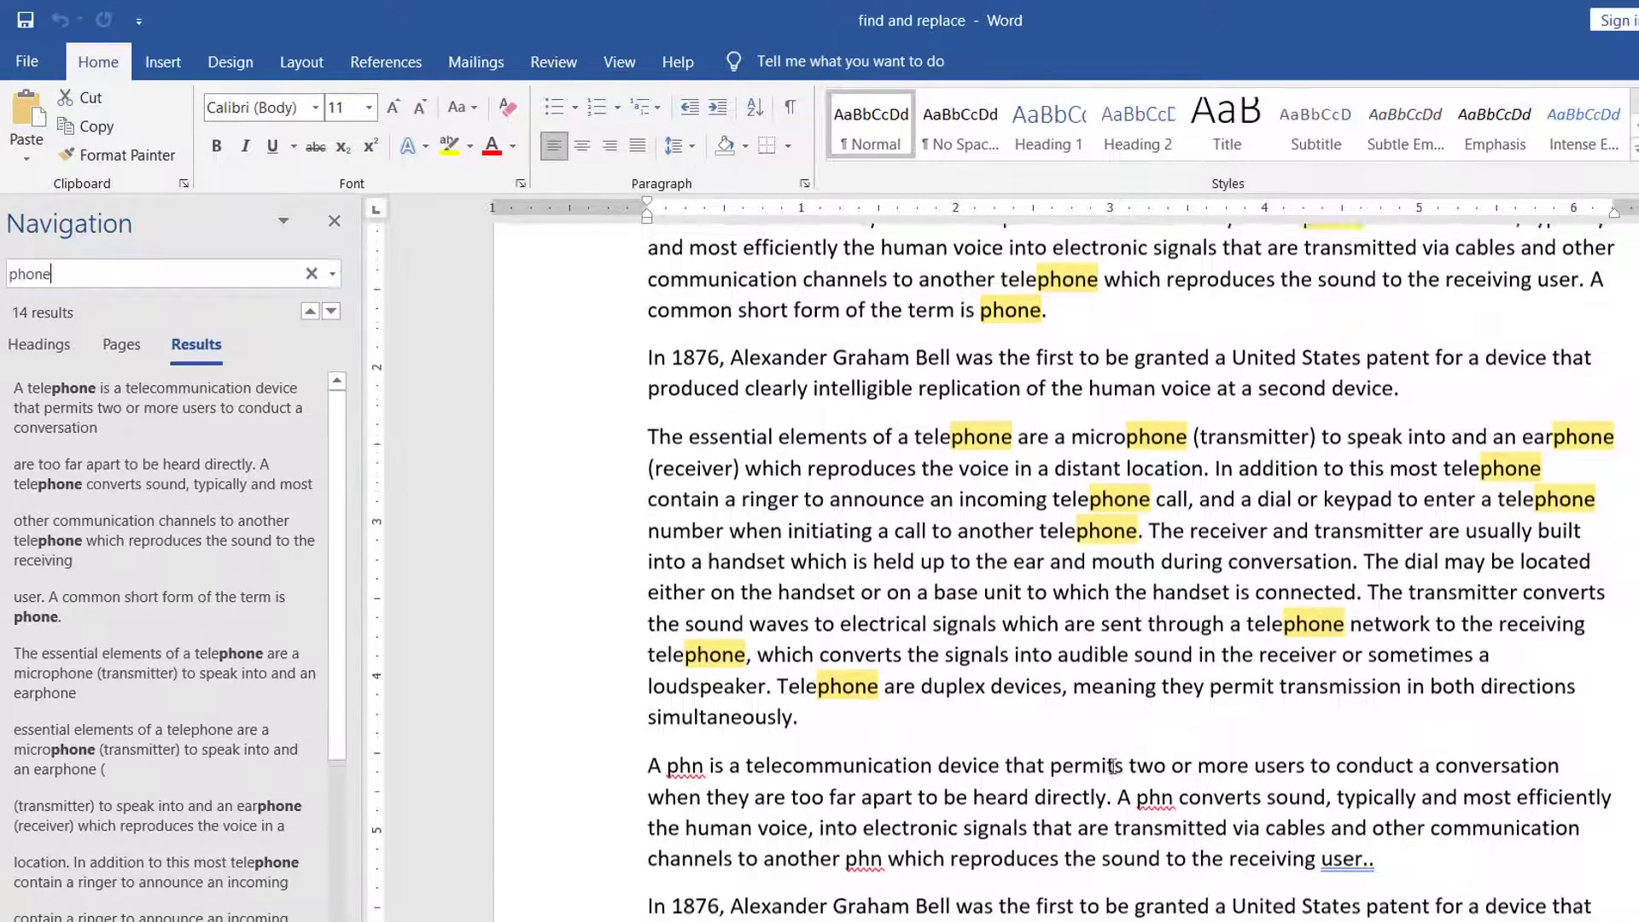
scroll(1113, 766, up, 2)
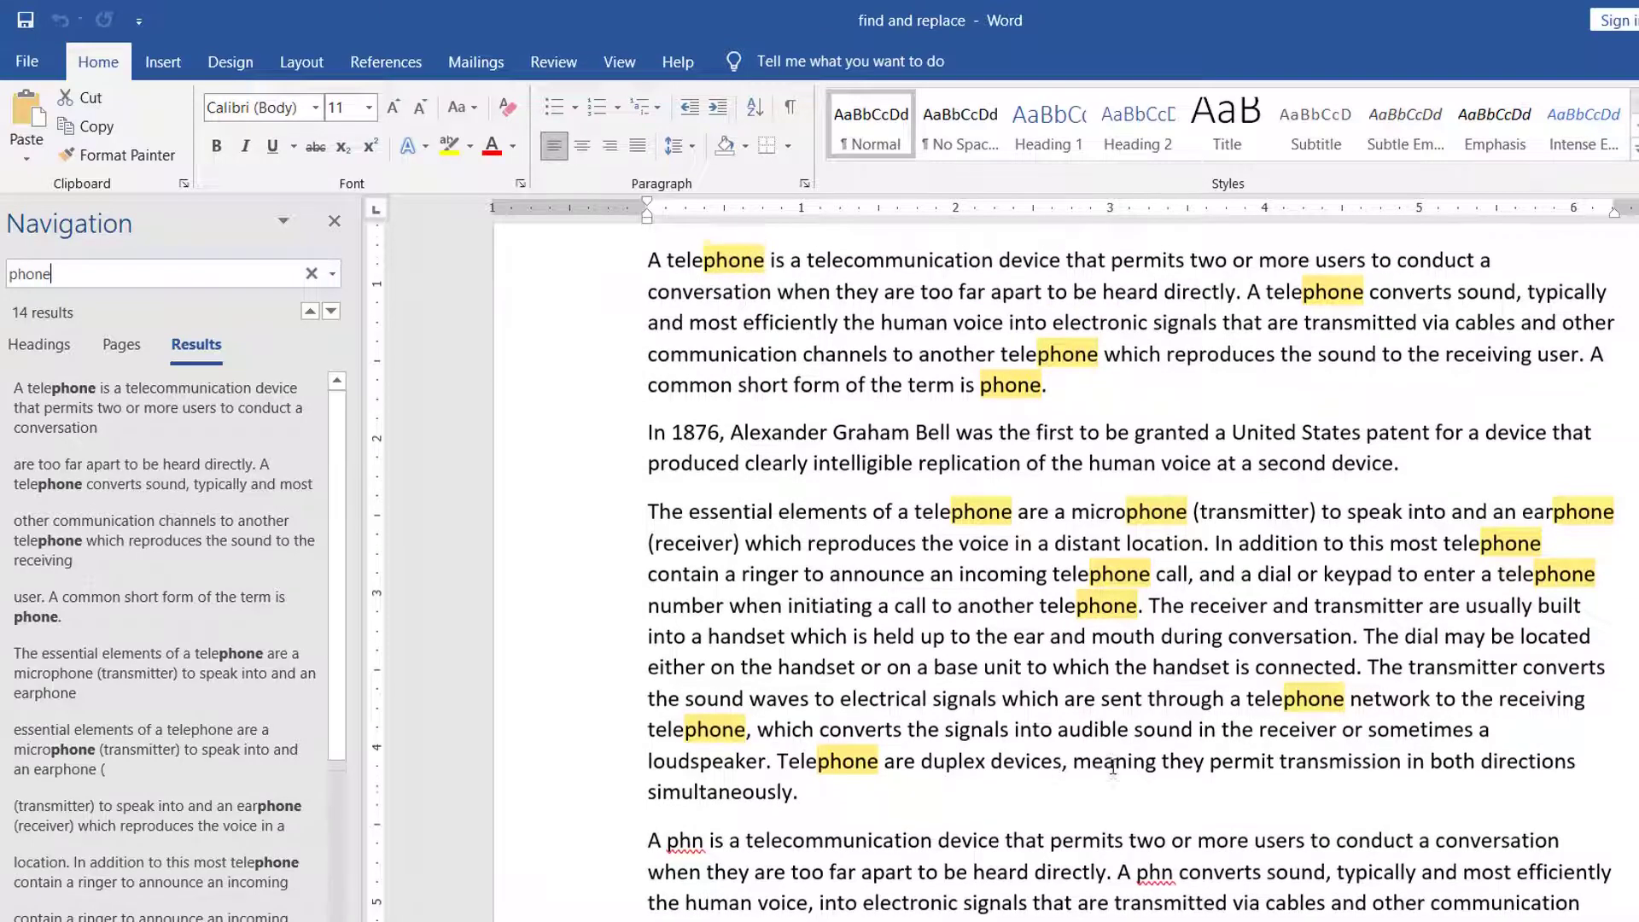
scroll(1113, 765, up, 1)
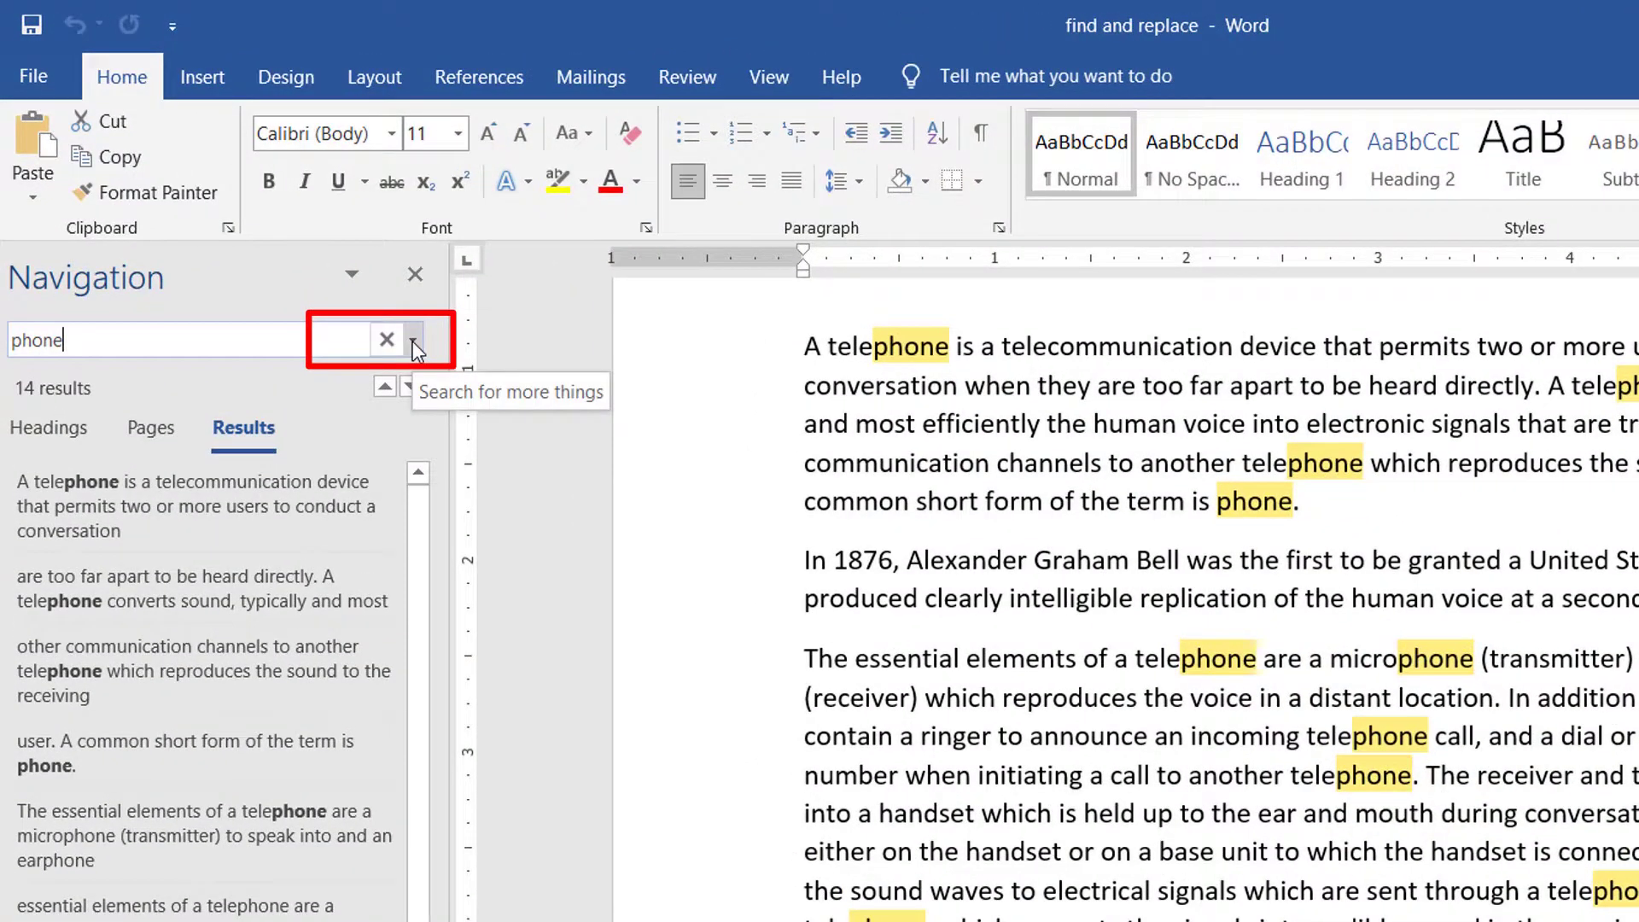
Step: Turn on Find whole words only in the search Options dialog
click(412, 340)
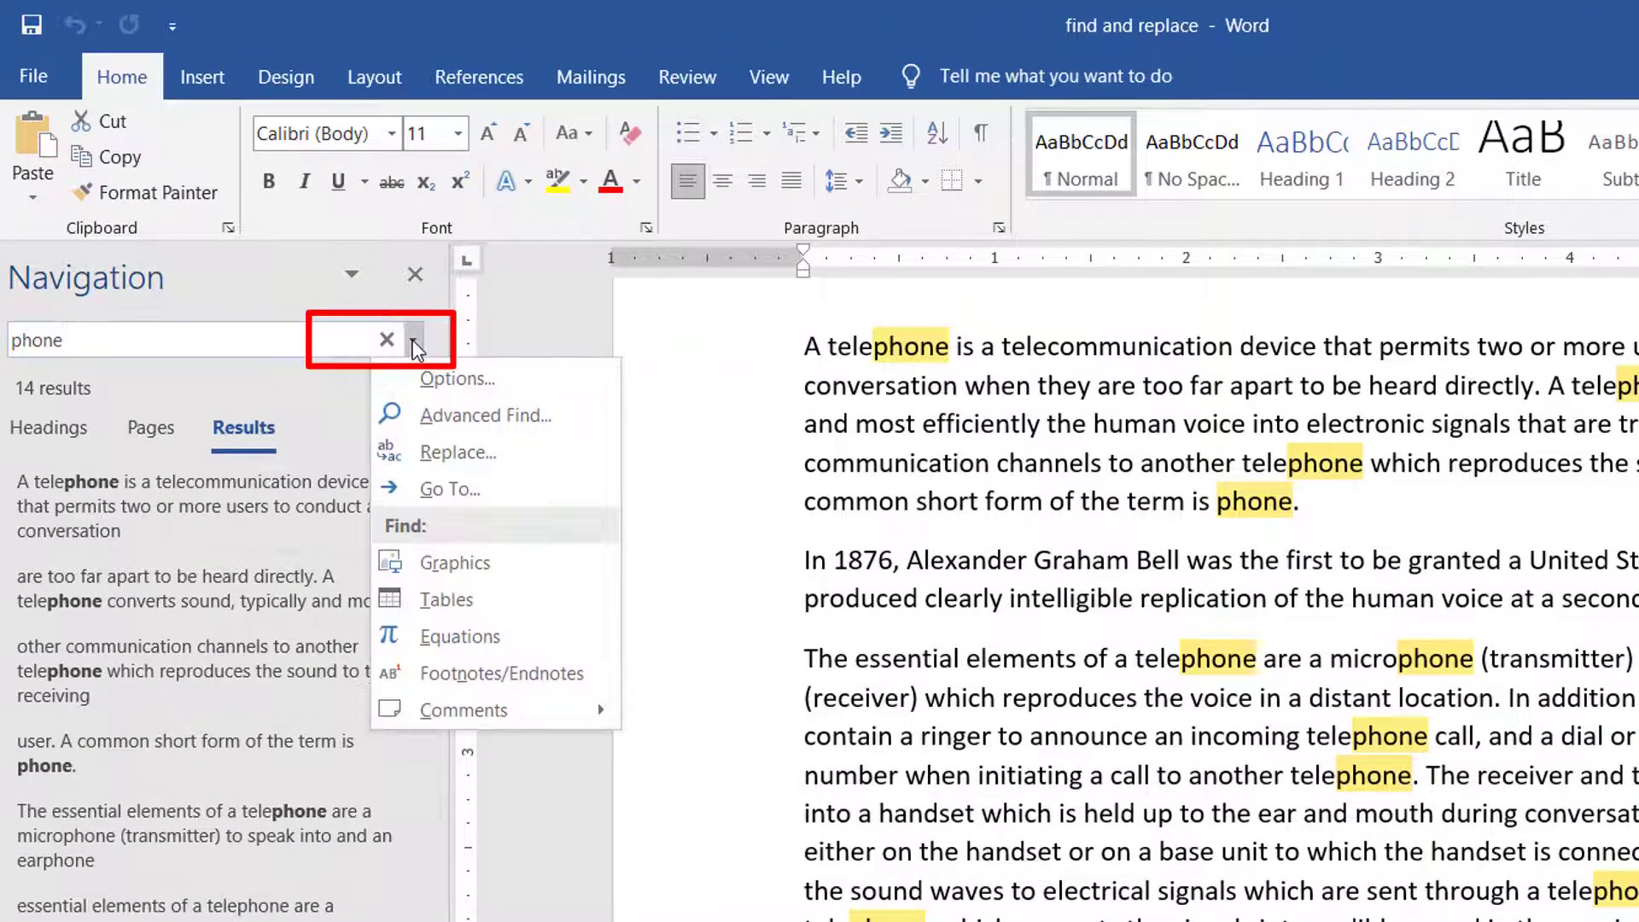
click(444, 378)
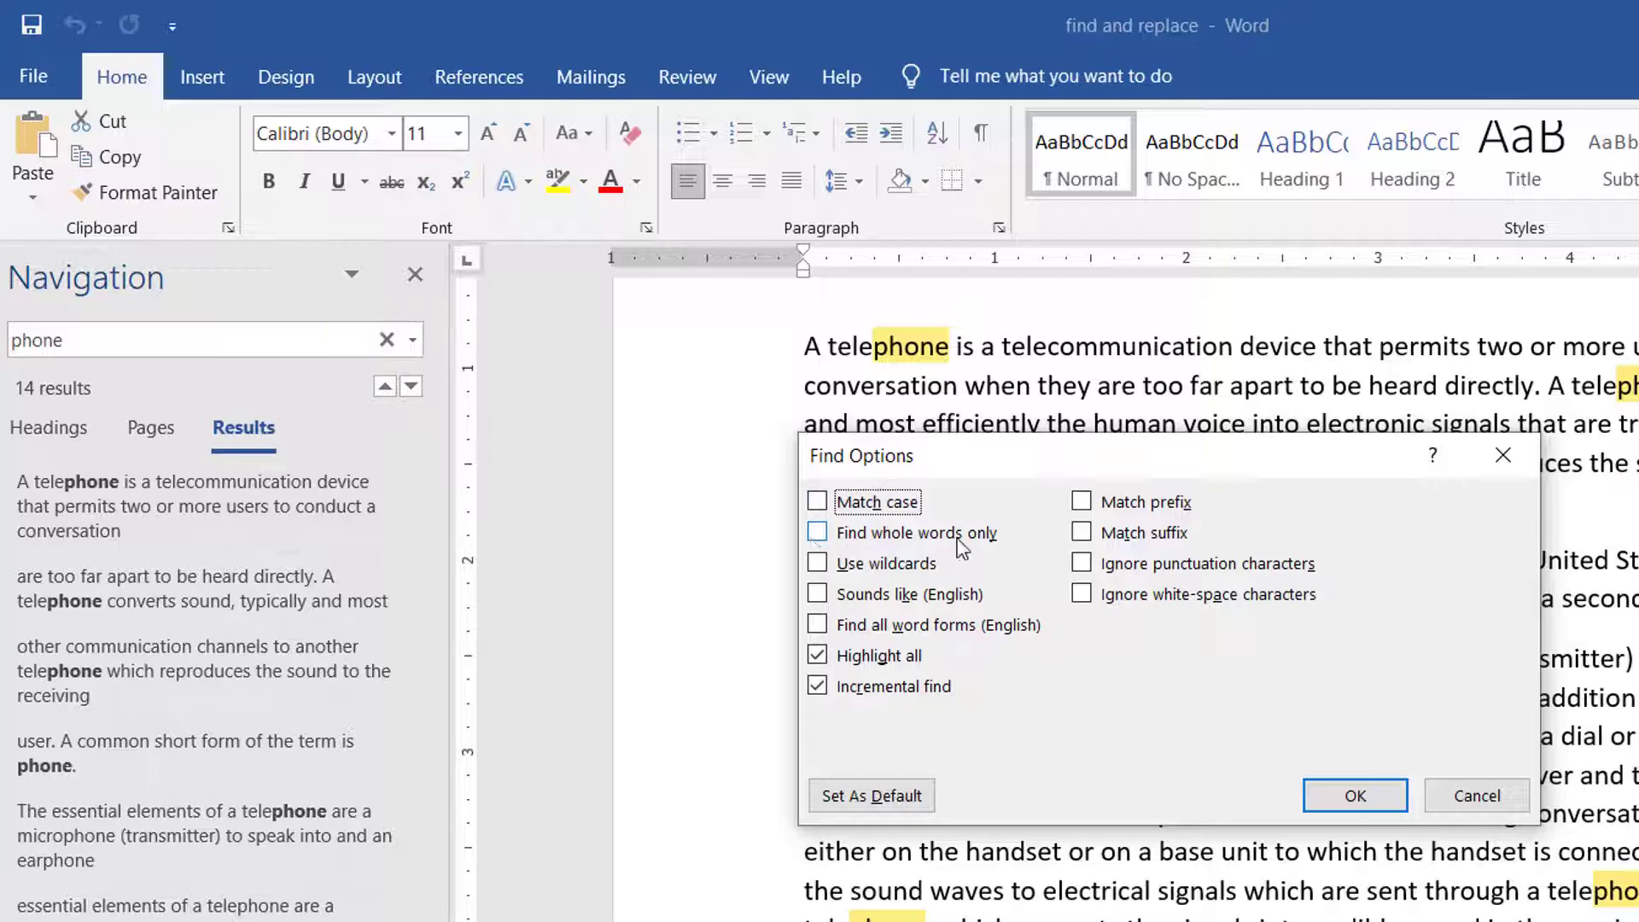
click(823, 535)
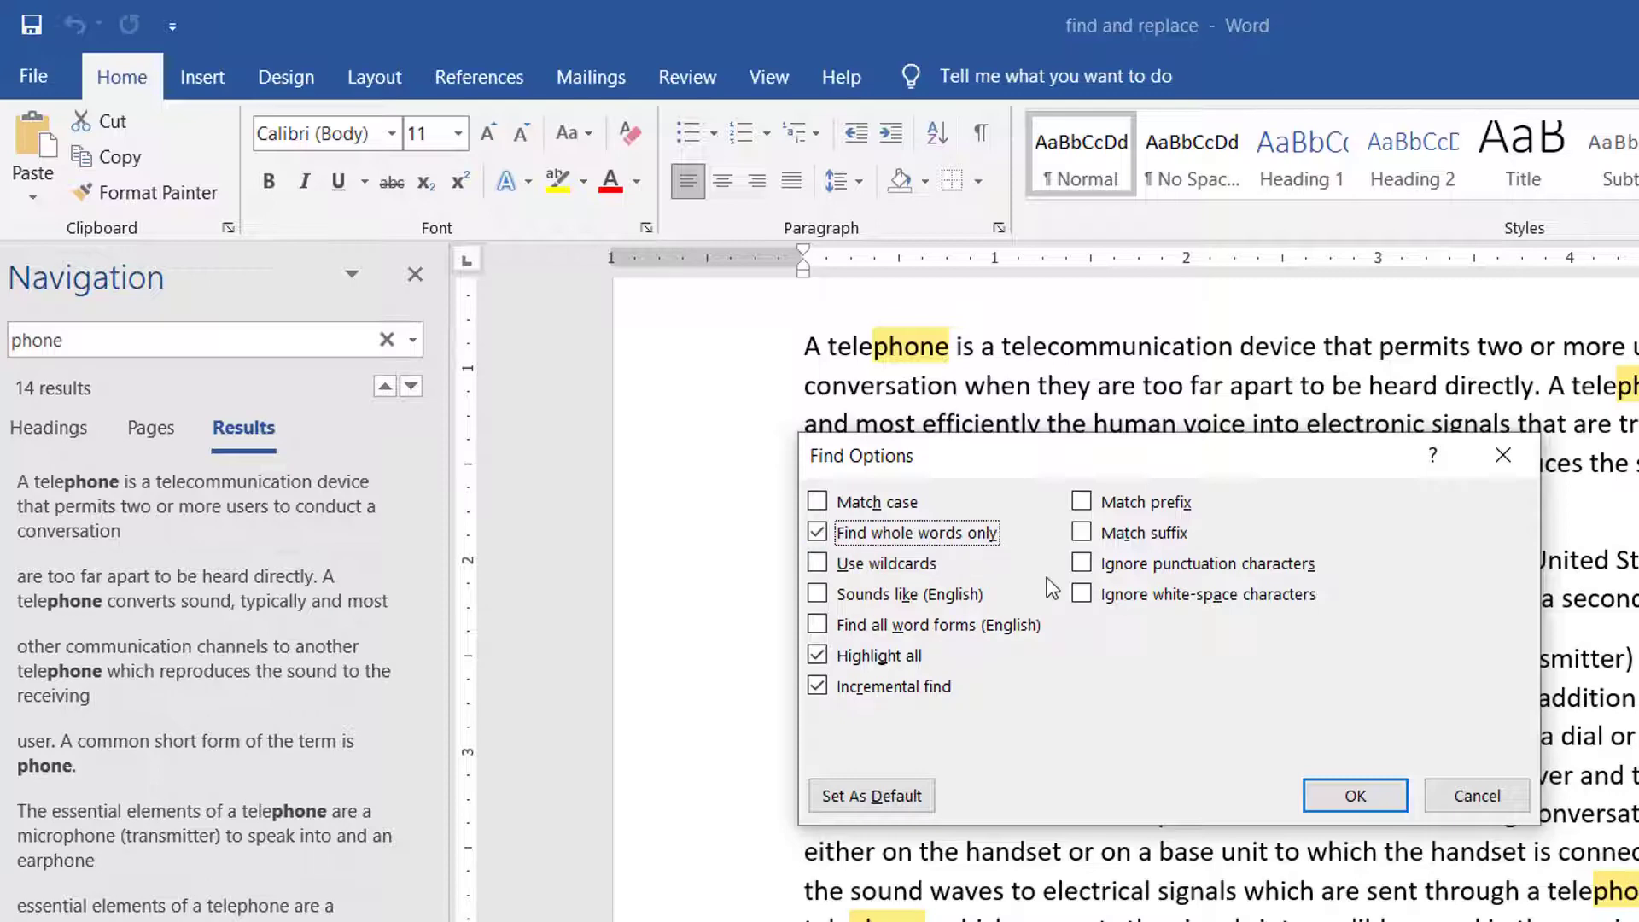
click(1318, 804)
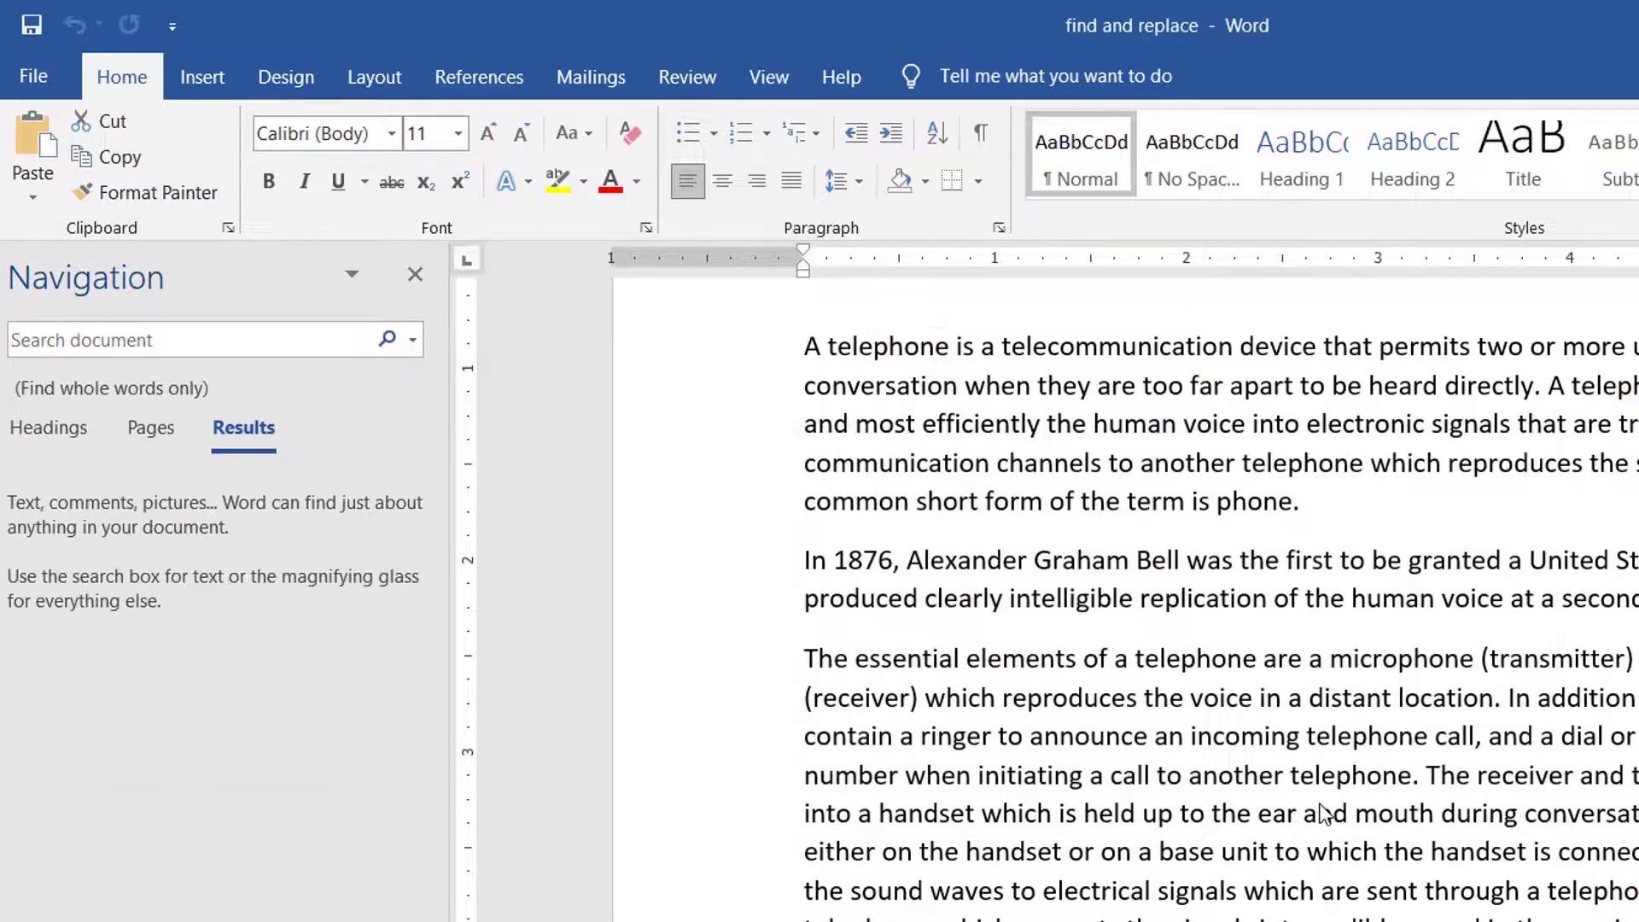
Step: Search 'phone' again for its single whole-word result, then close the Navigation pane
scroll(1322, 811, up, 1)
click(209, 340)
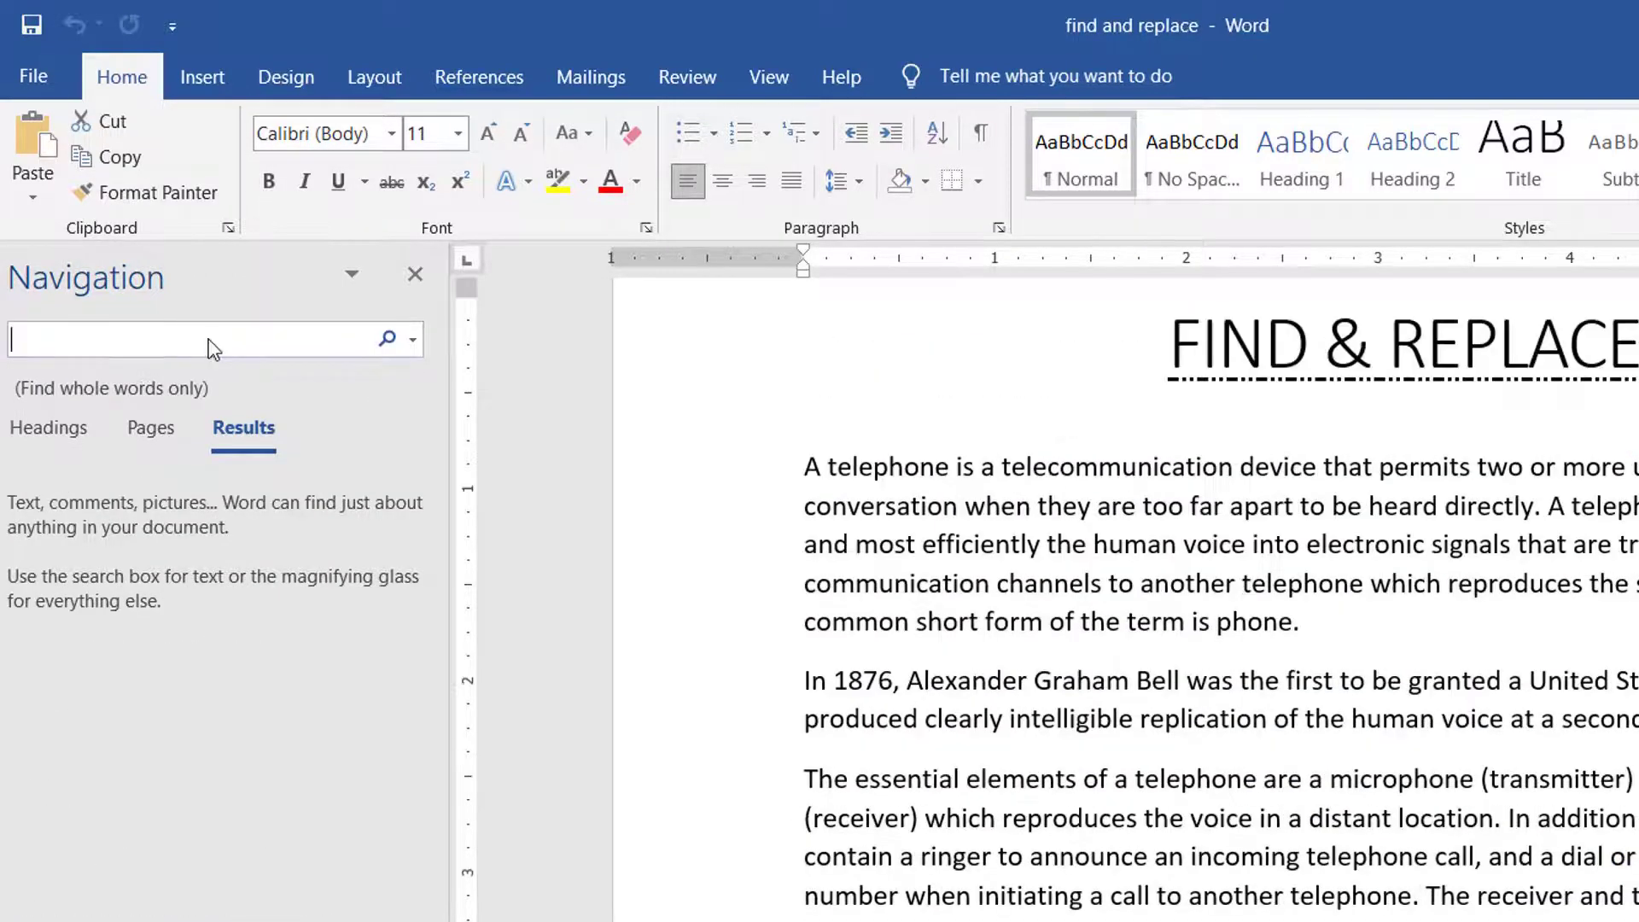
text(pho)
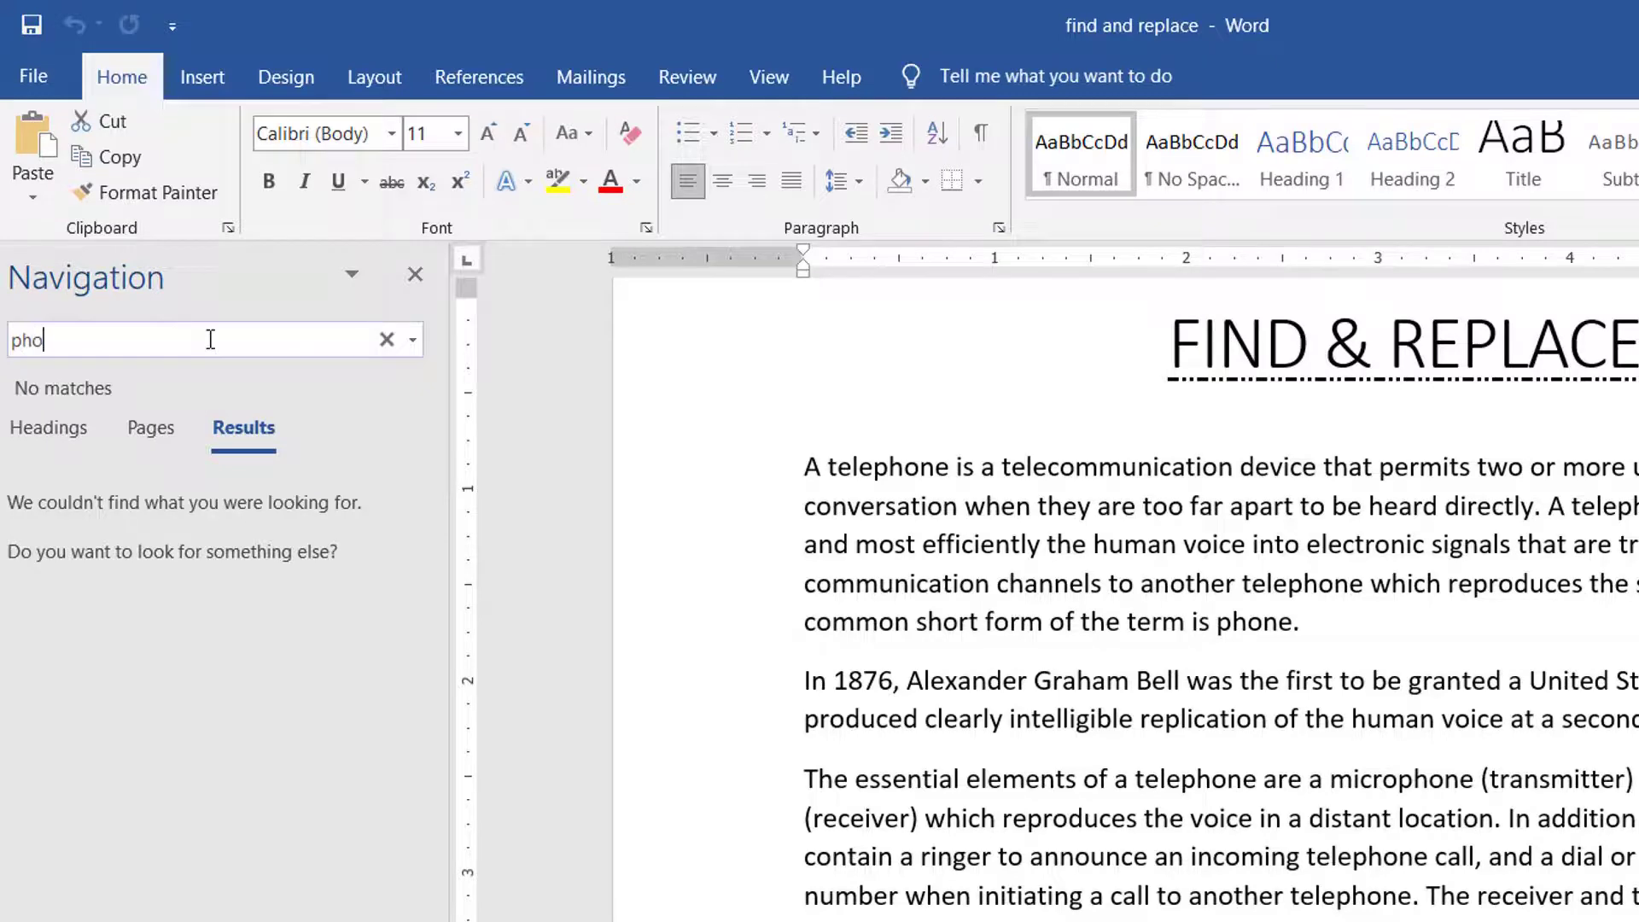
text(ne)
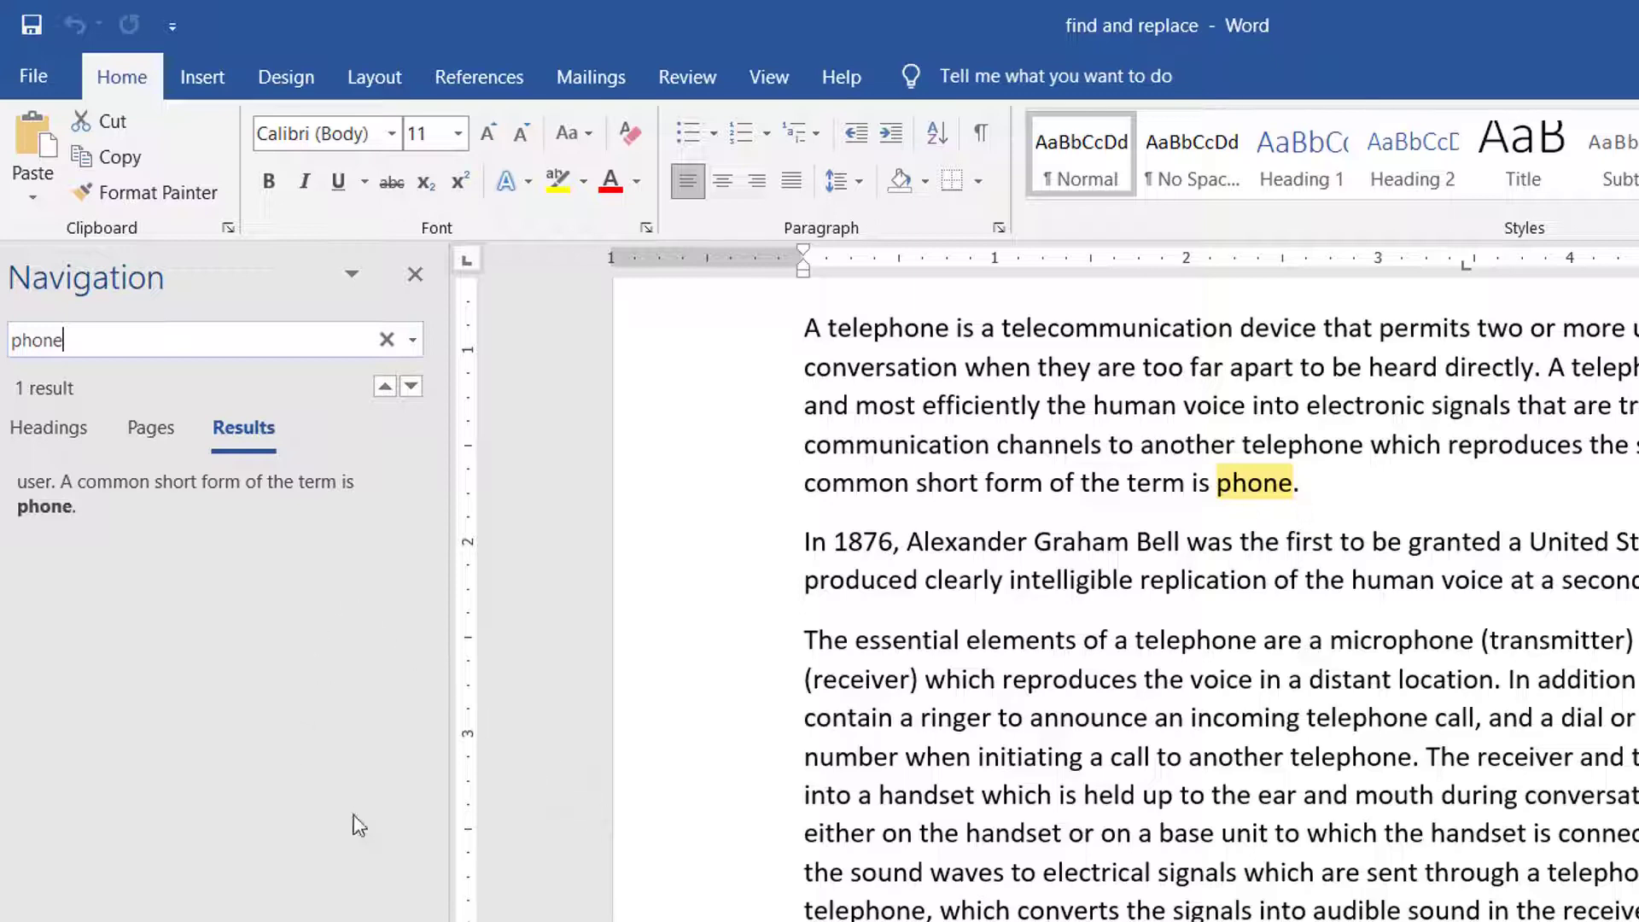
click(416, 277)
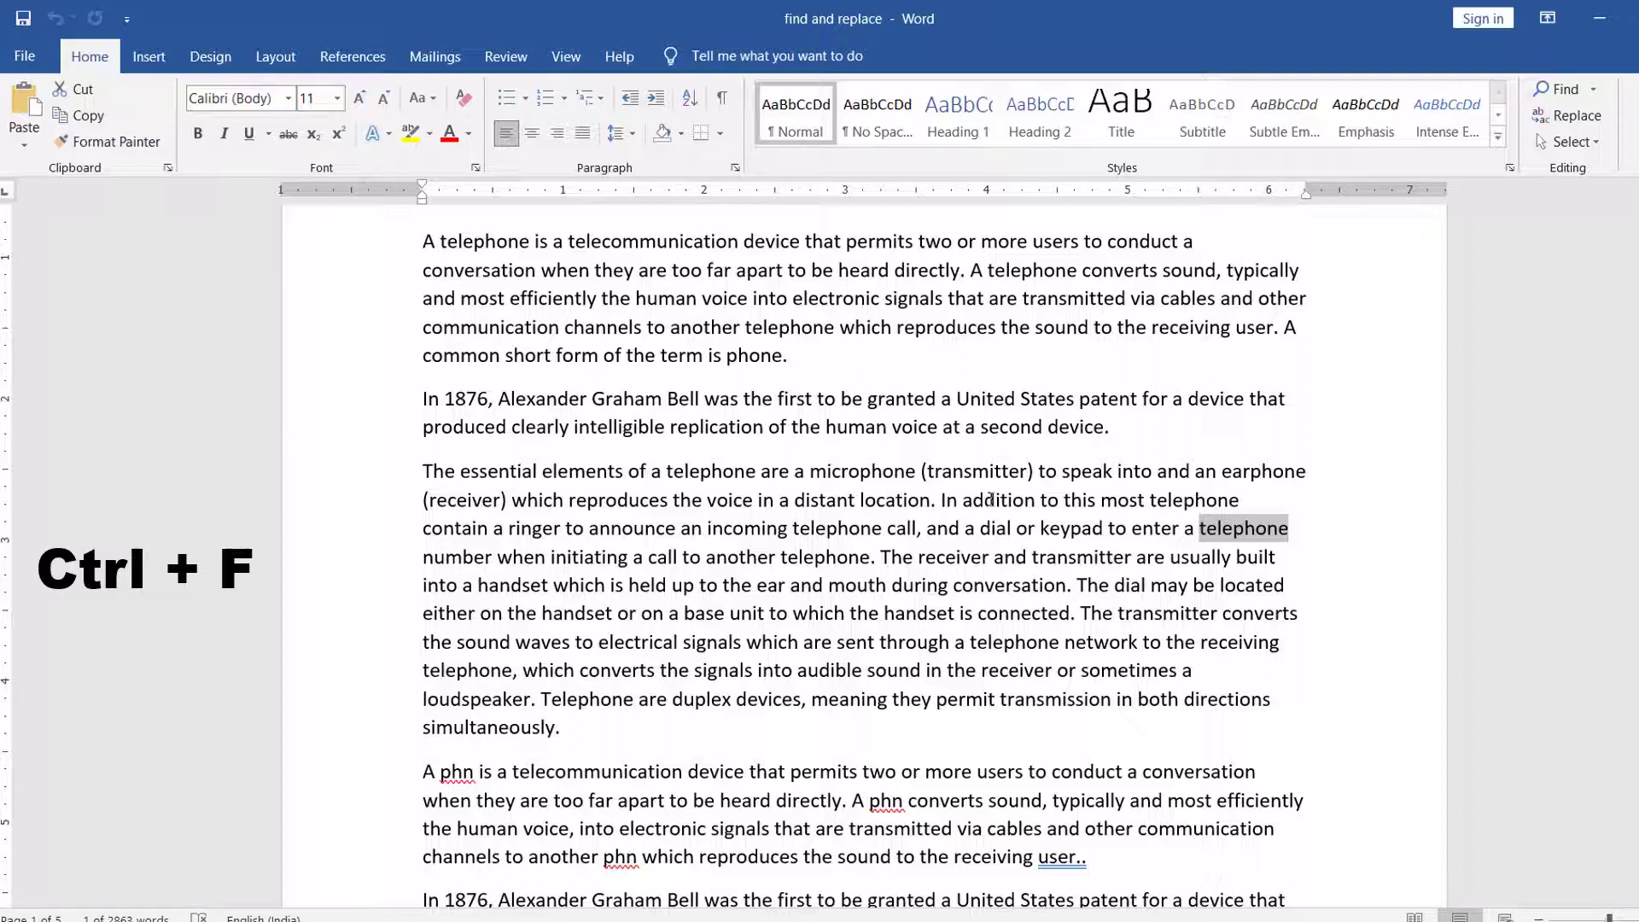
key(ctrl+f)
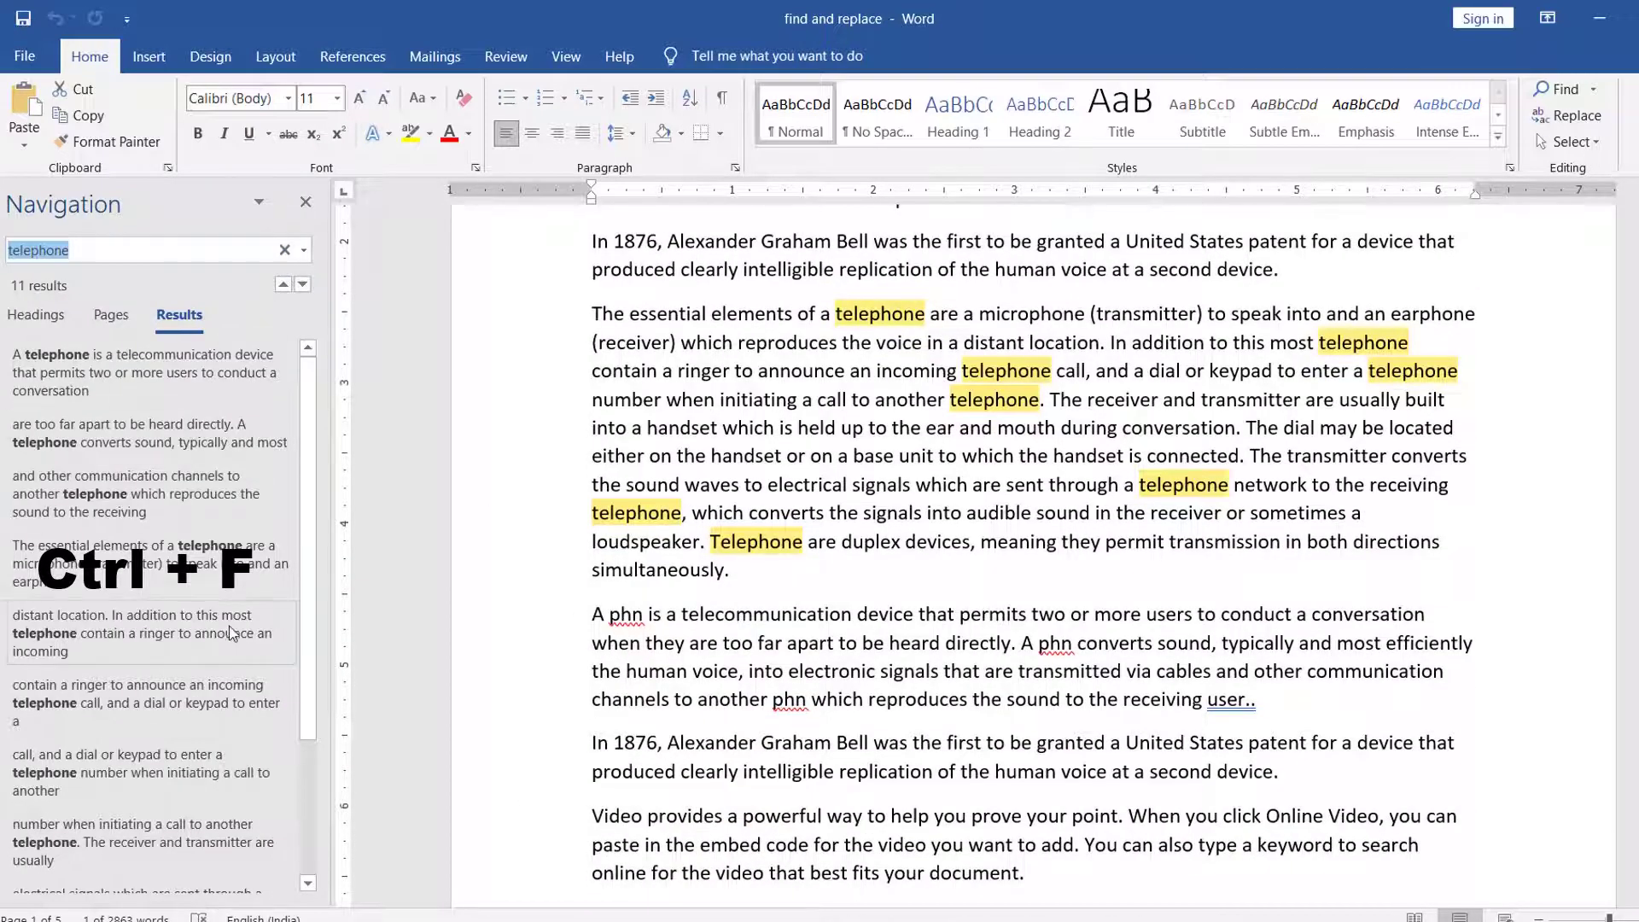
key(Escape)
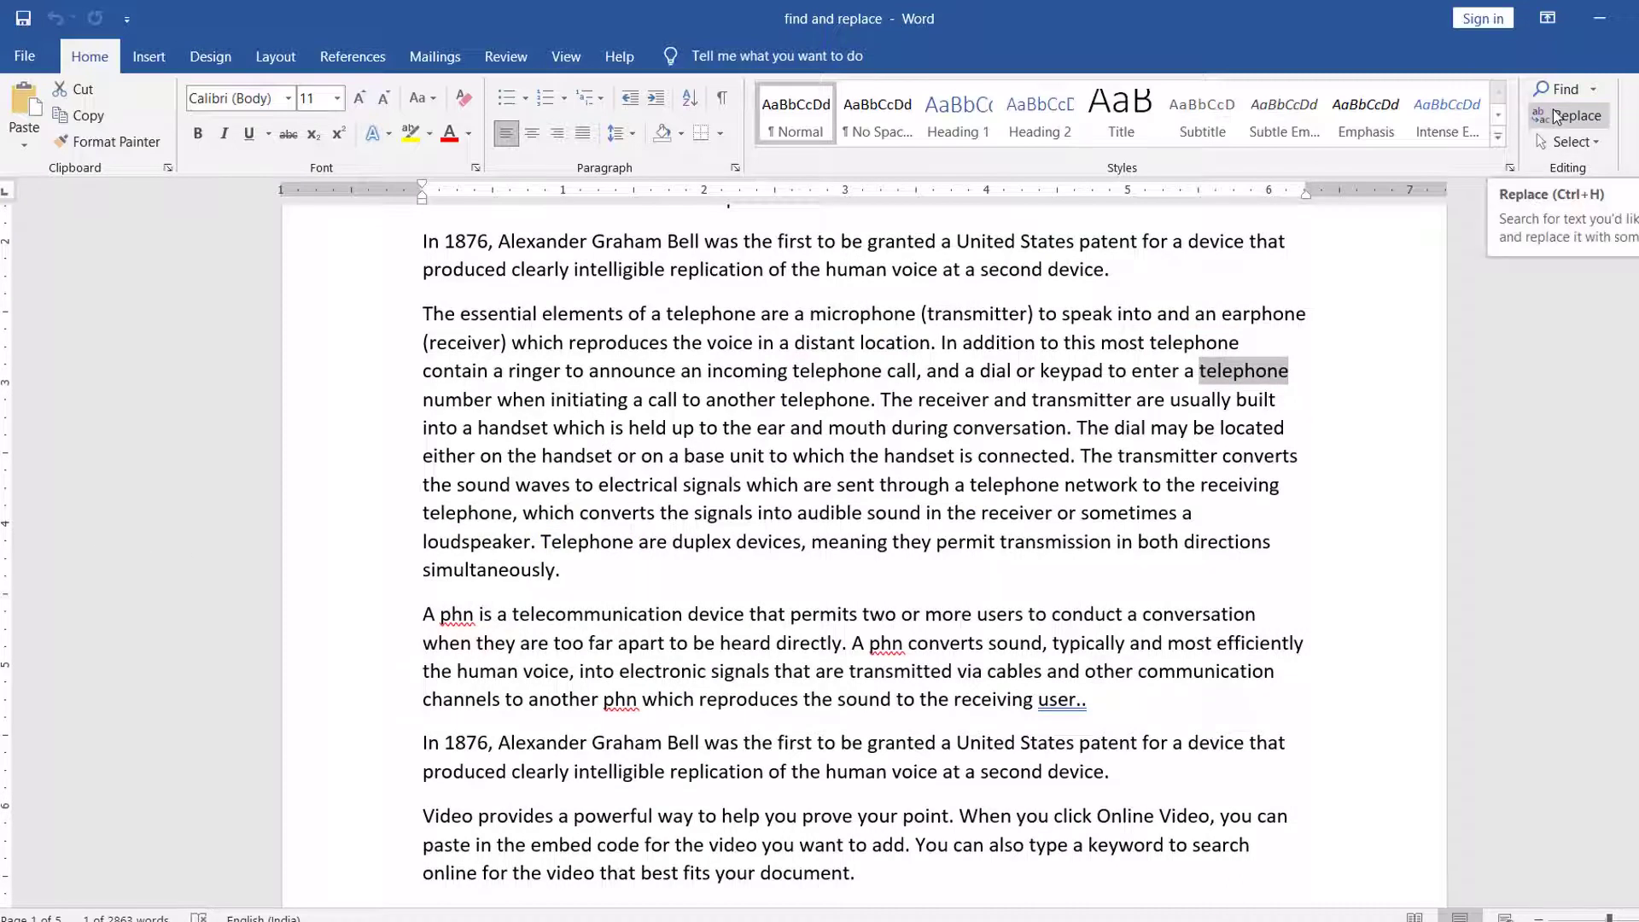
Step: Deselect 'telephone' and scroll down to the paragraph containing 'phn'
click(1357, 376)
scroll(1357, 377, down, 3)
scroll(1357, 376, down, 3)
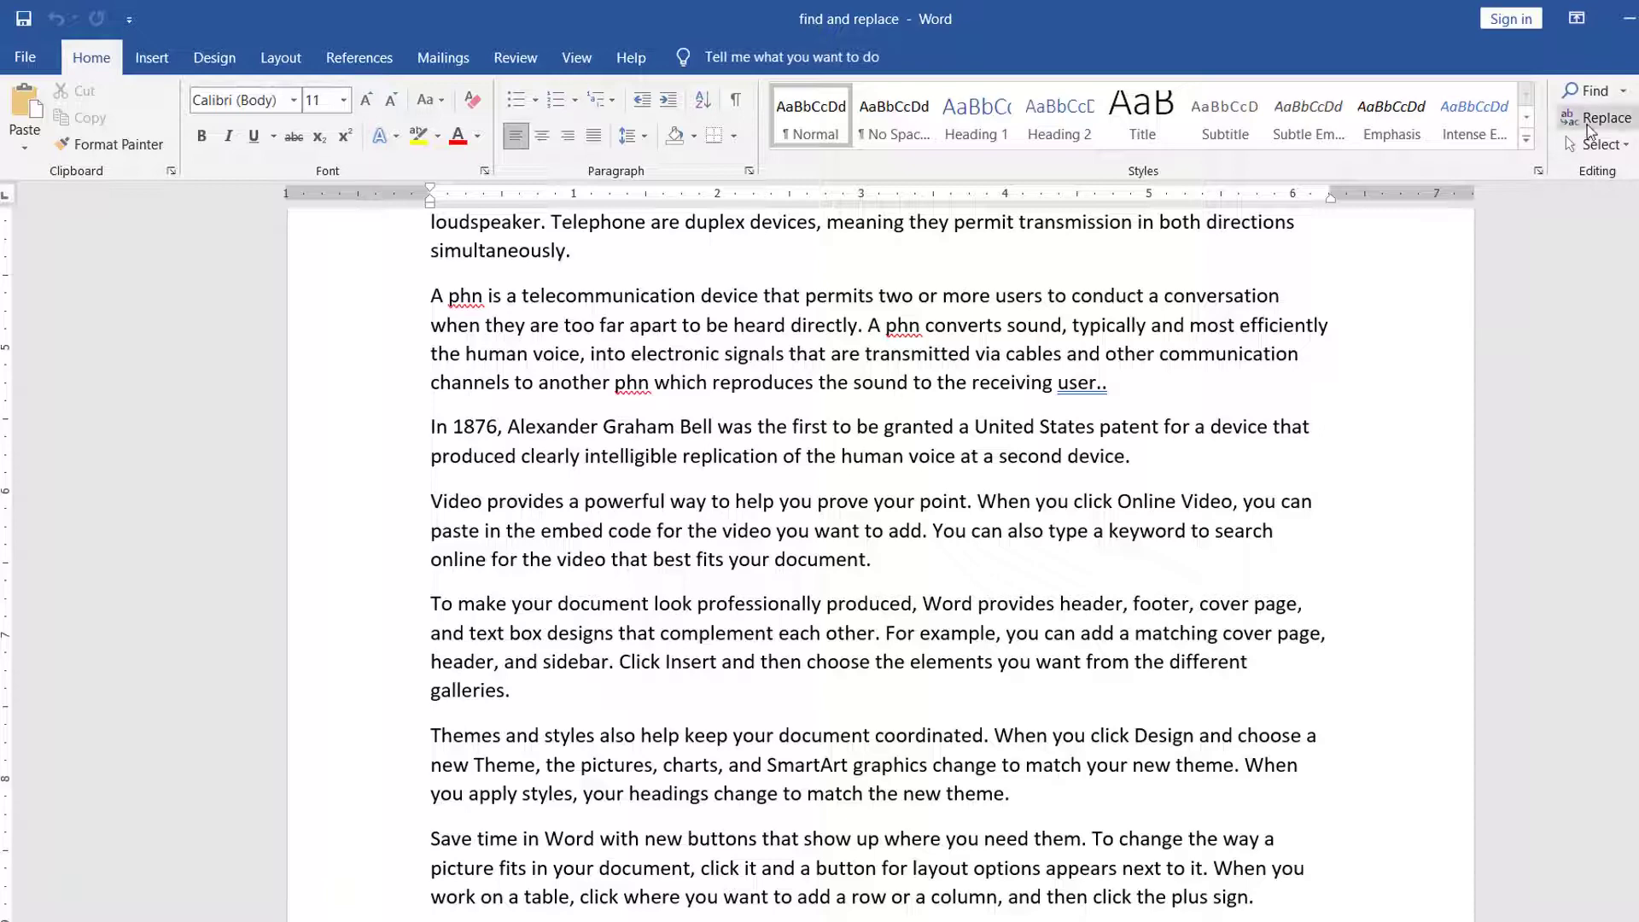
Step: Open the Replace dialog with Find what set to 'phn', ready for replacement text
click(1589, 120)
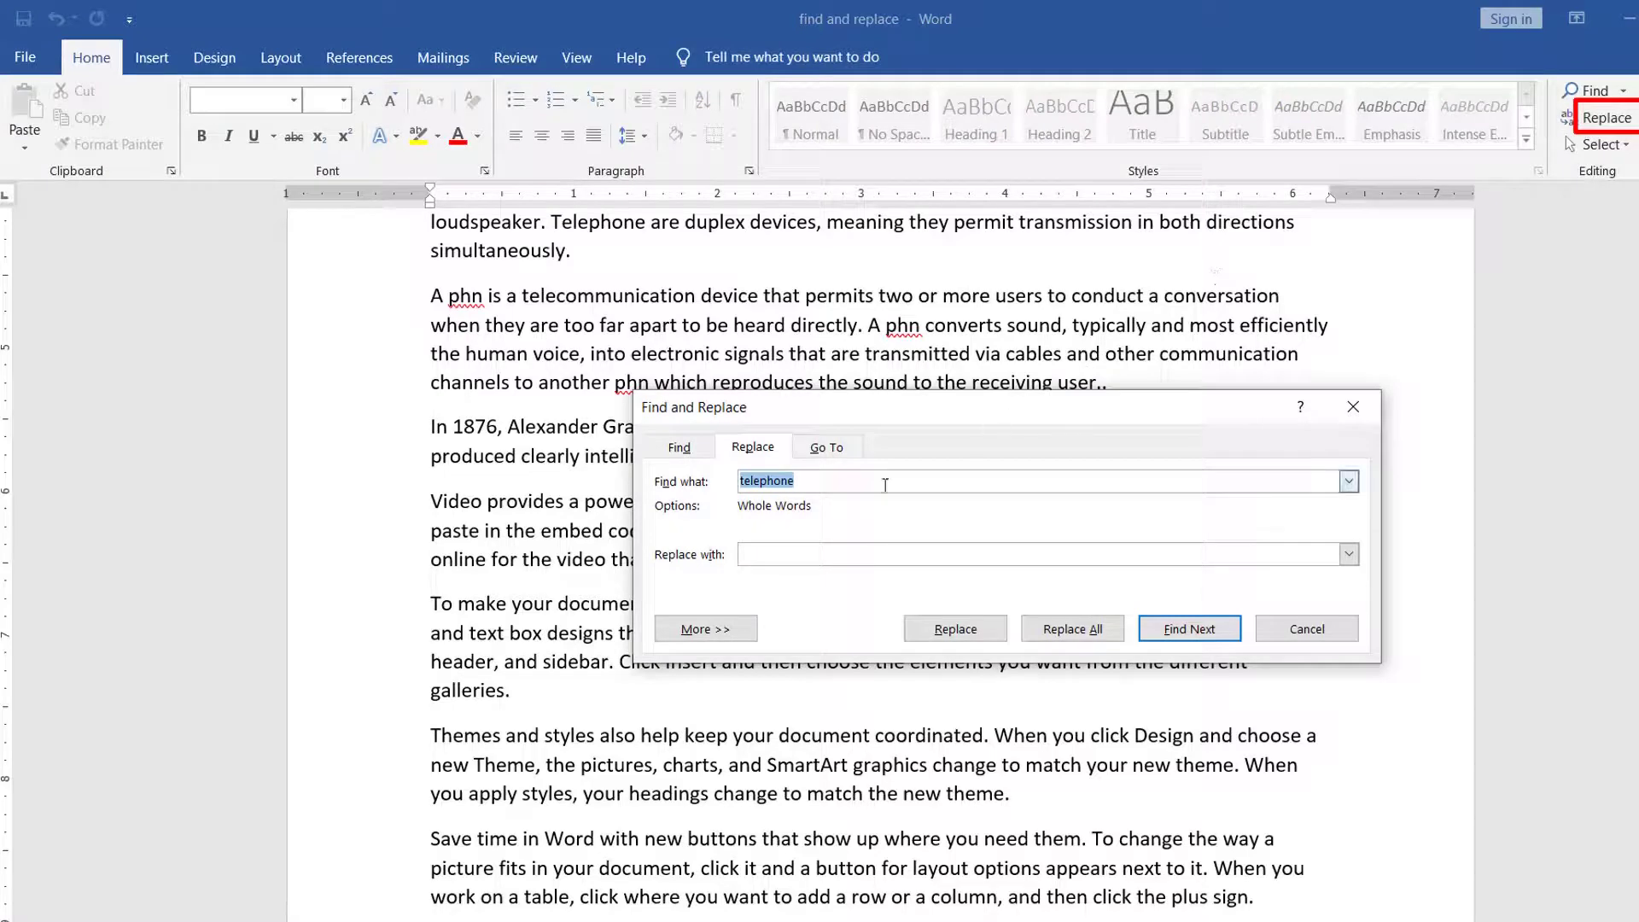
click(816, 490)
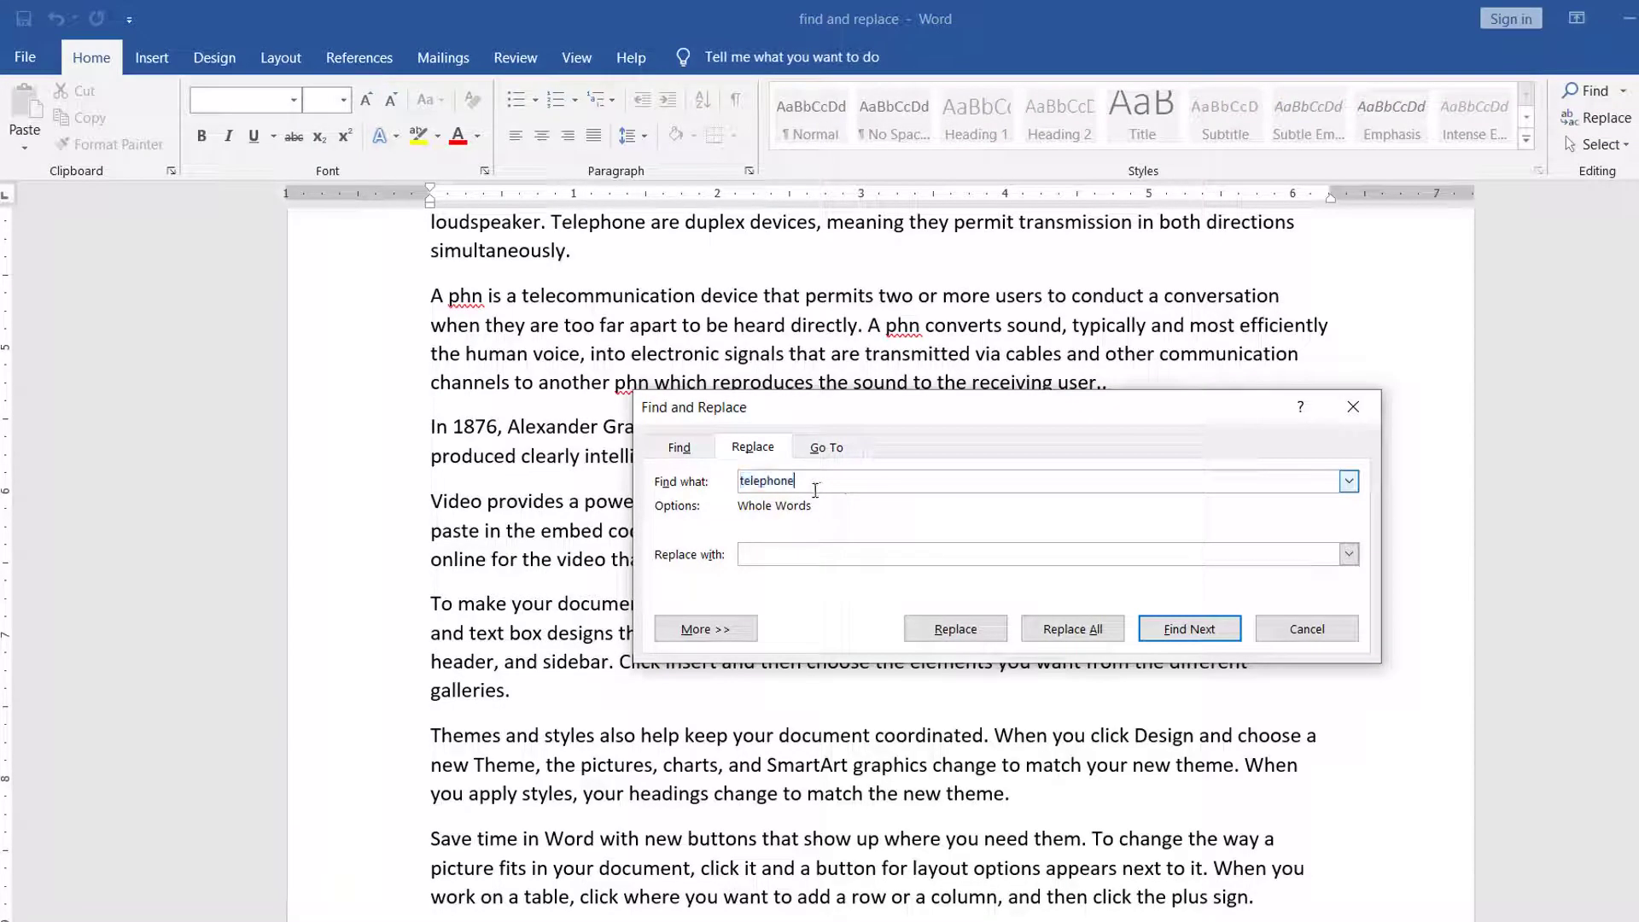
key(BackSpace)
key(BackSpace)
key(BackSpace)
key(BackSpace)
key(BackSpace)
key(BackSpace)
key(BackSpace)
key(BackSpace)
key(BackSpace)
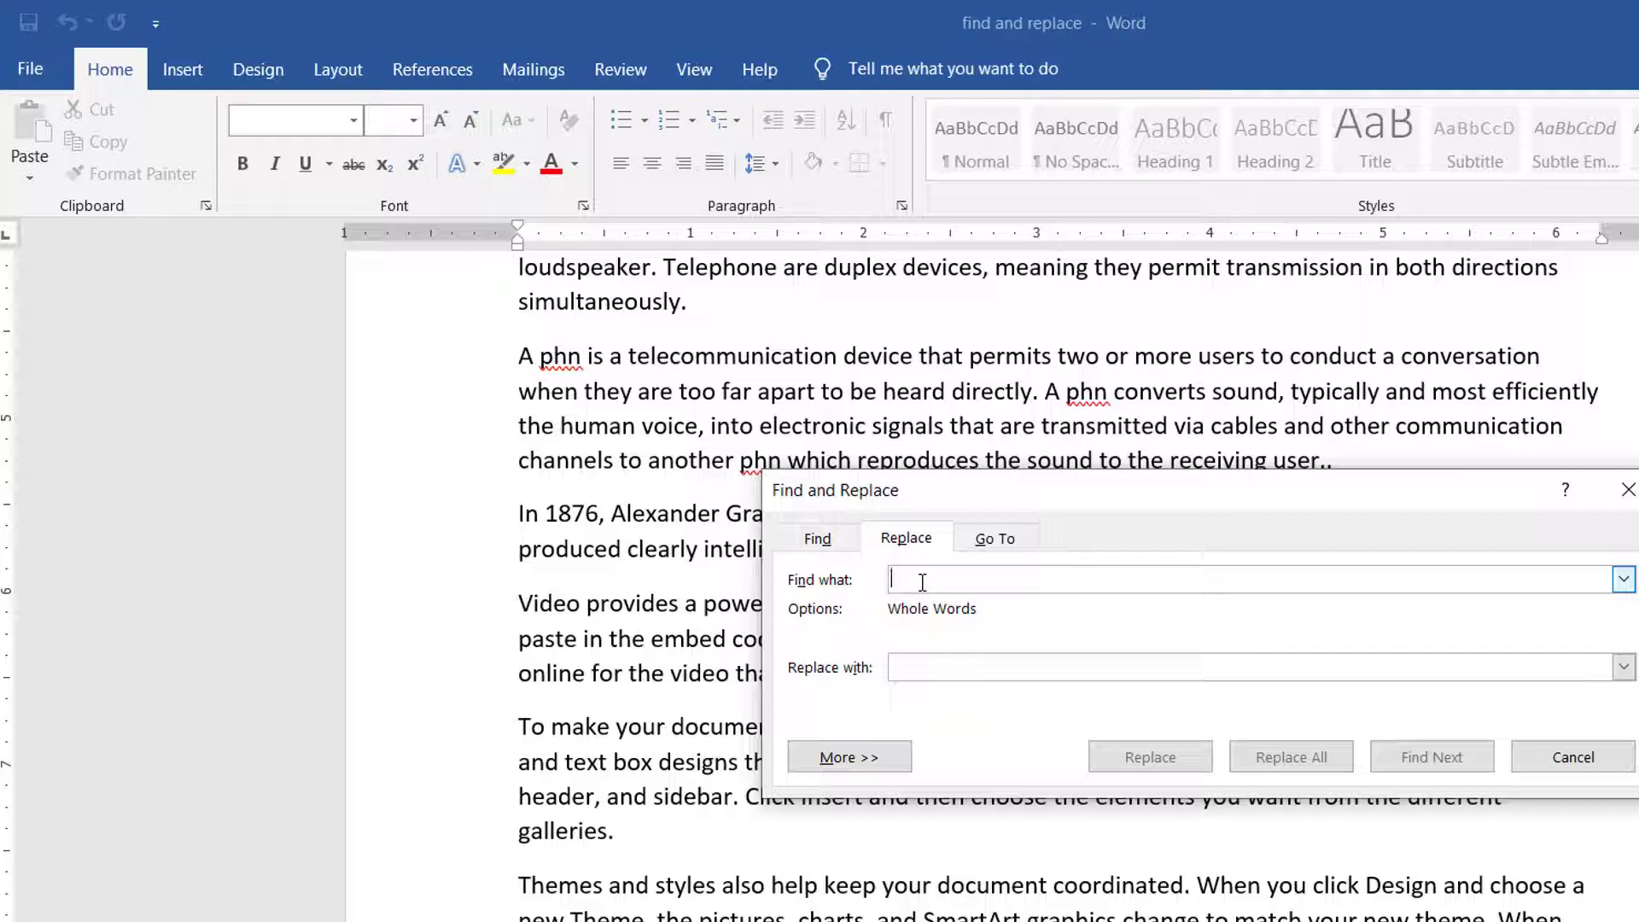
text(phn)
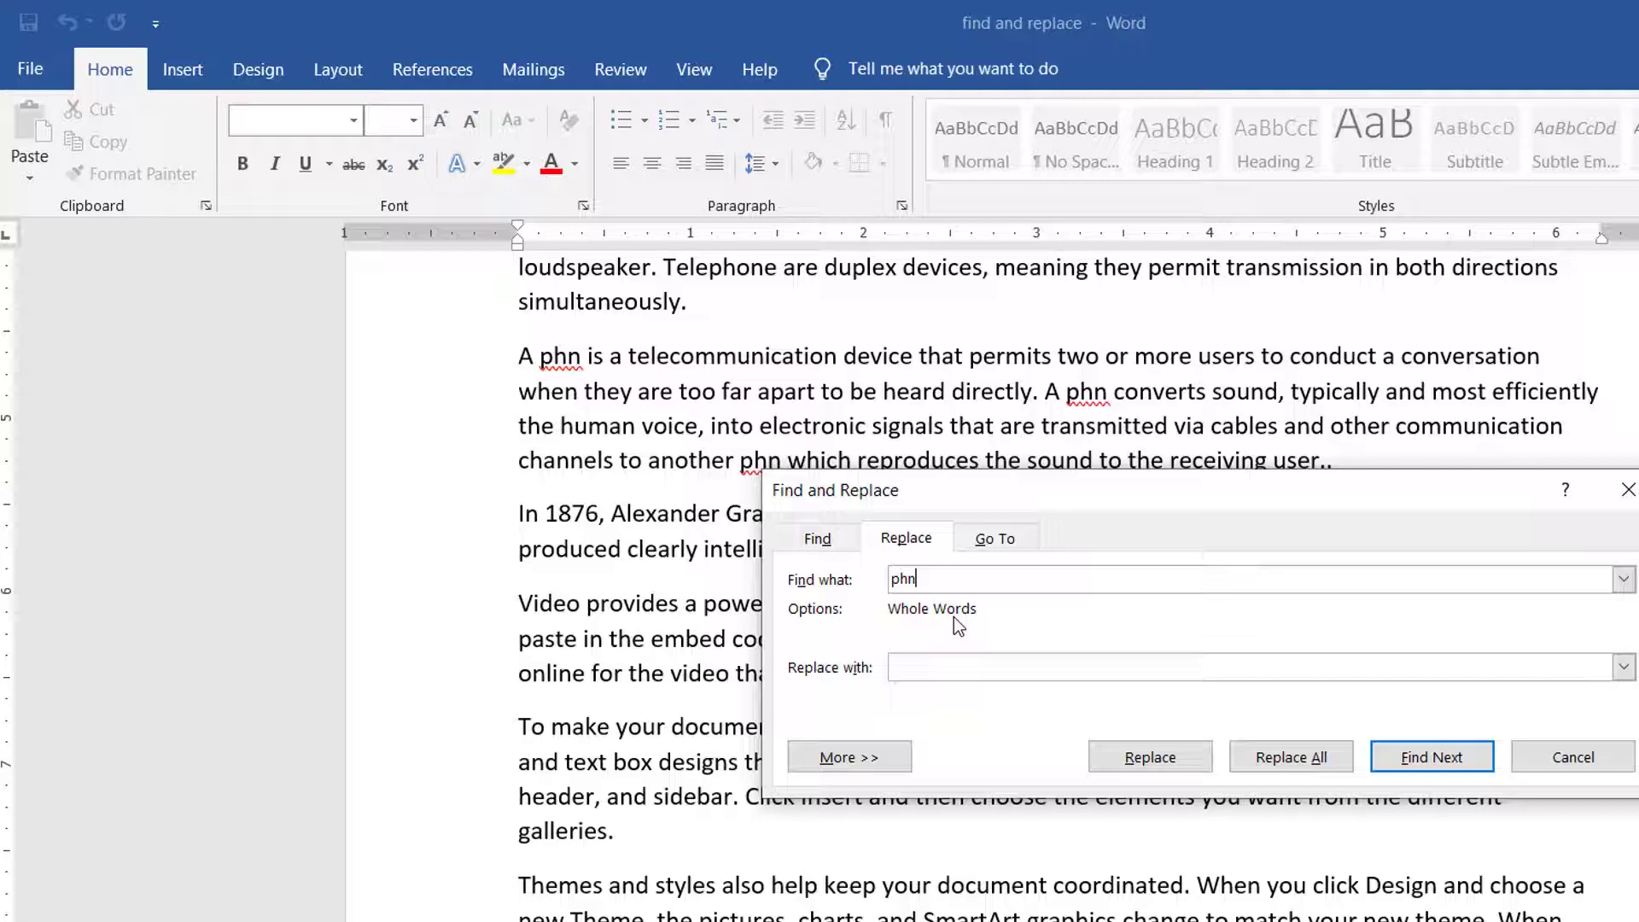
click(872, 758)
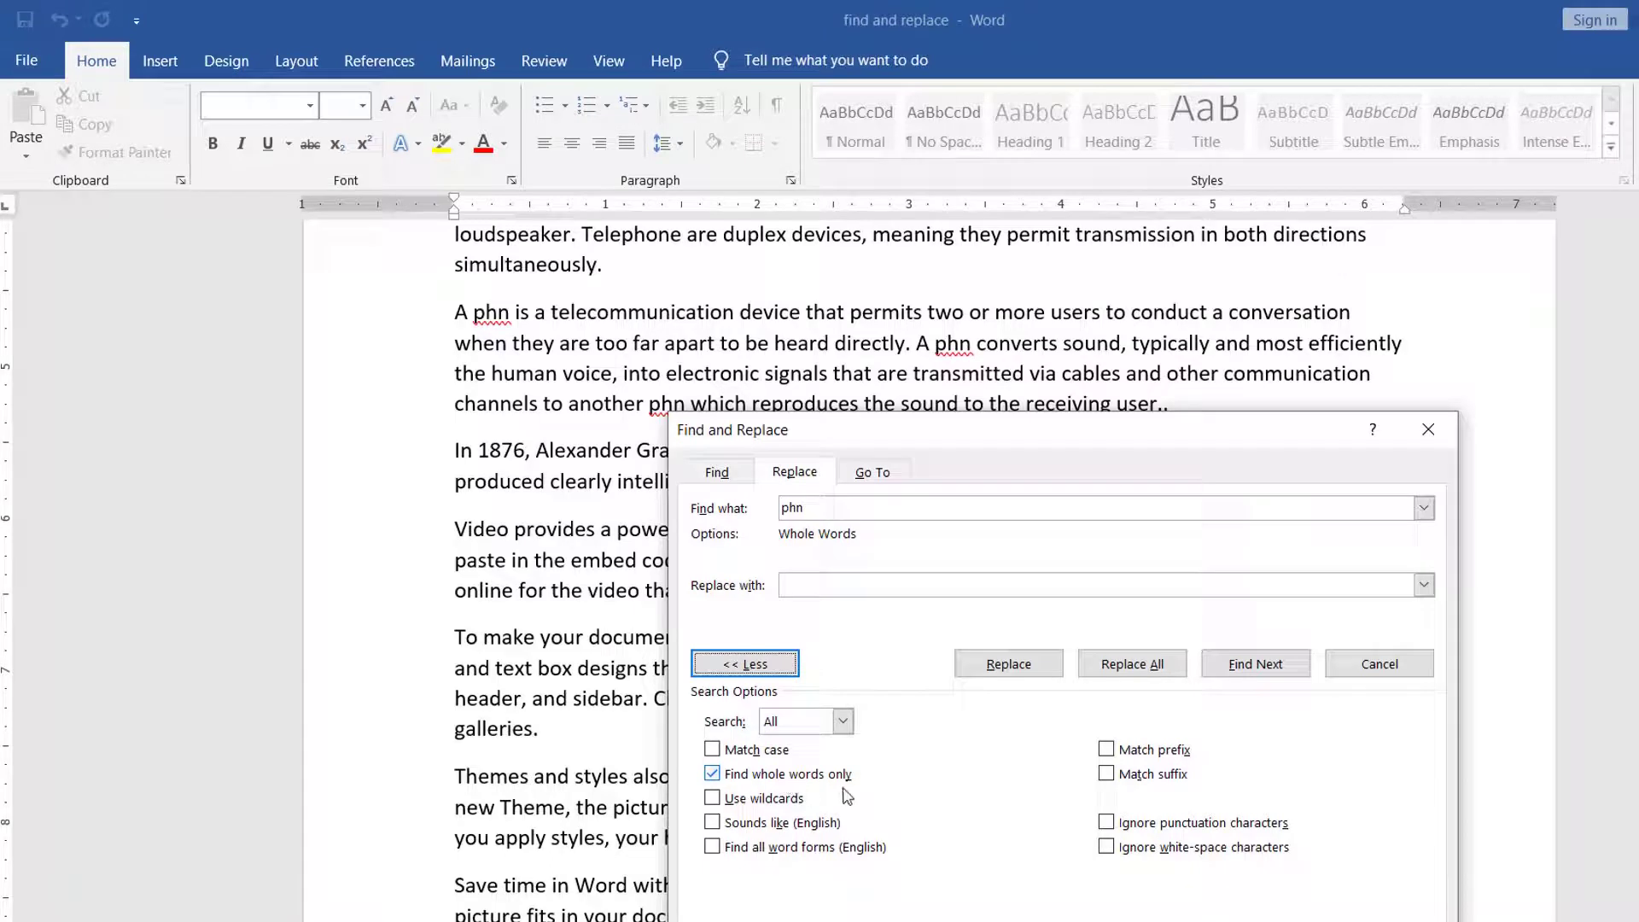
click(768, 659)
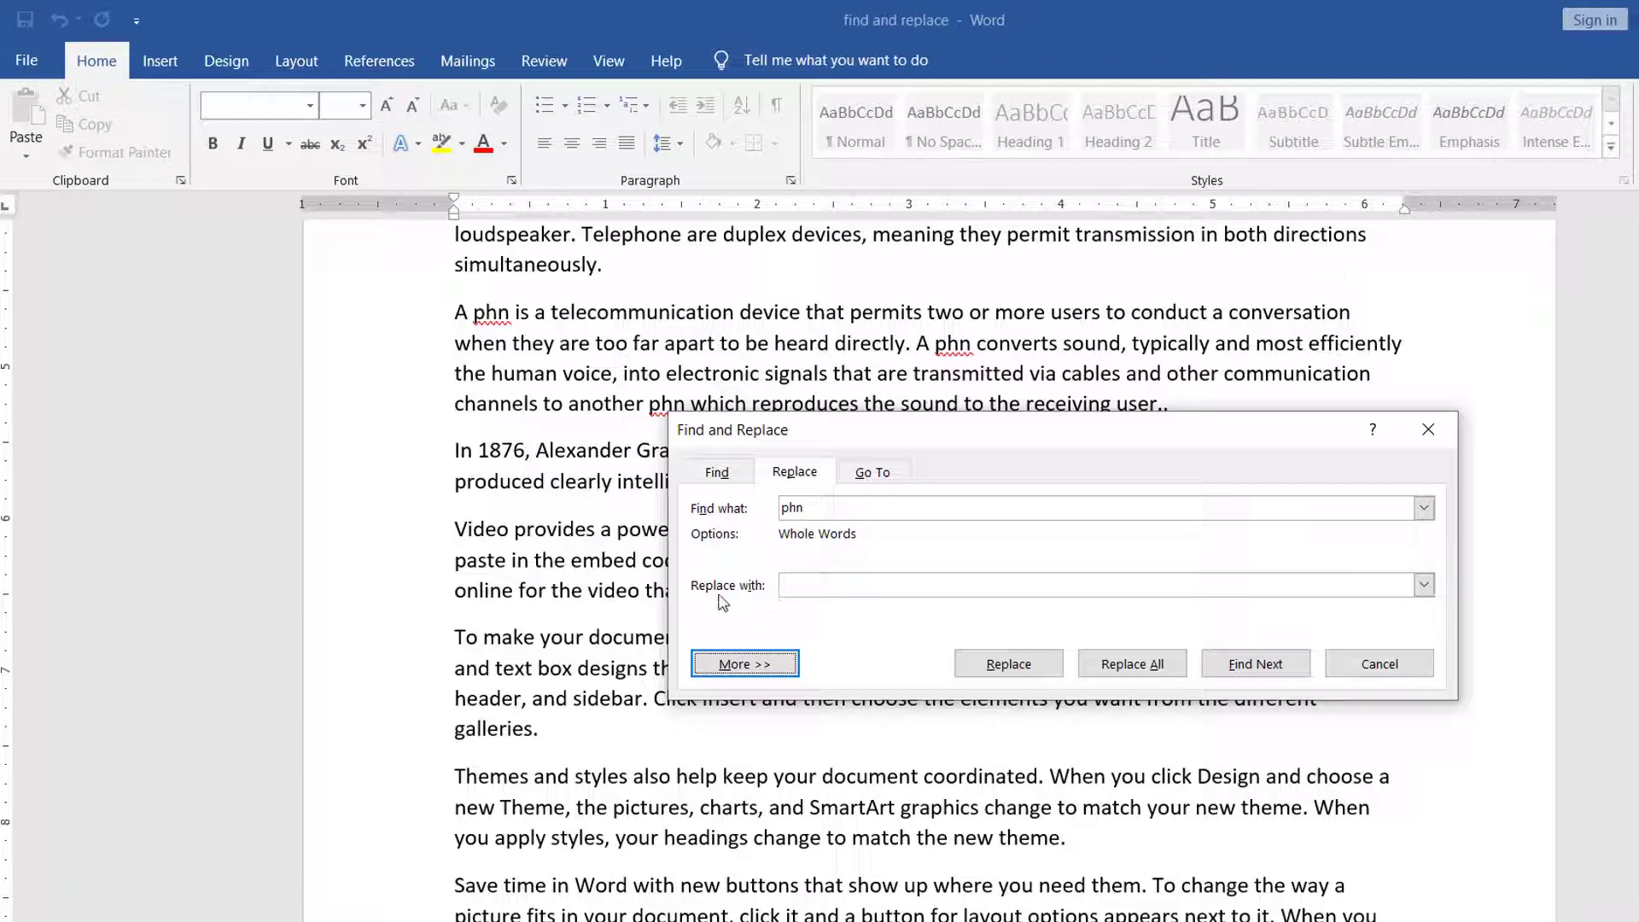
click(789, 589)
Step: Set the replacement to 'telephone' and replace the first 'phn'
text(te)
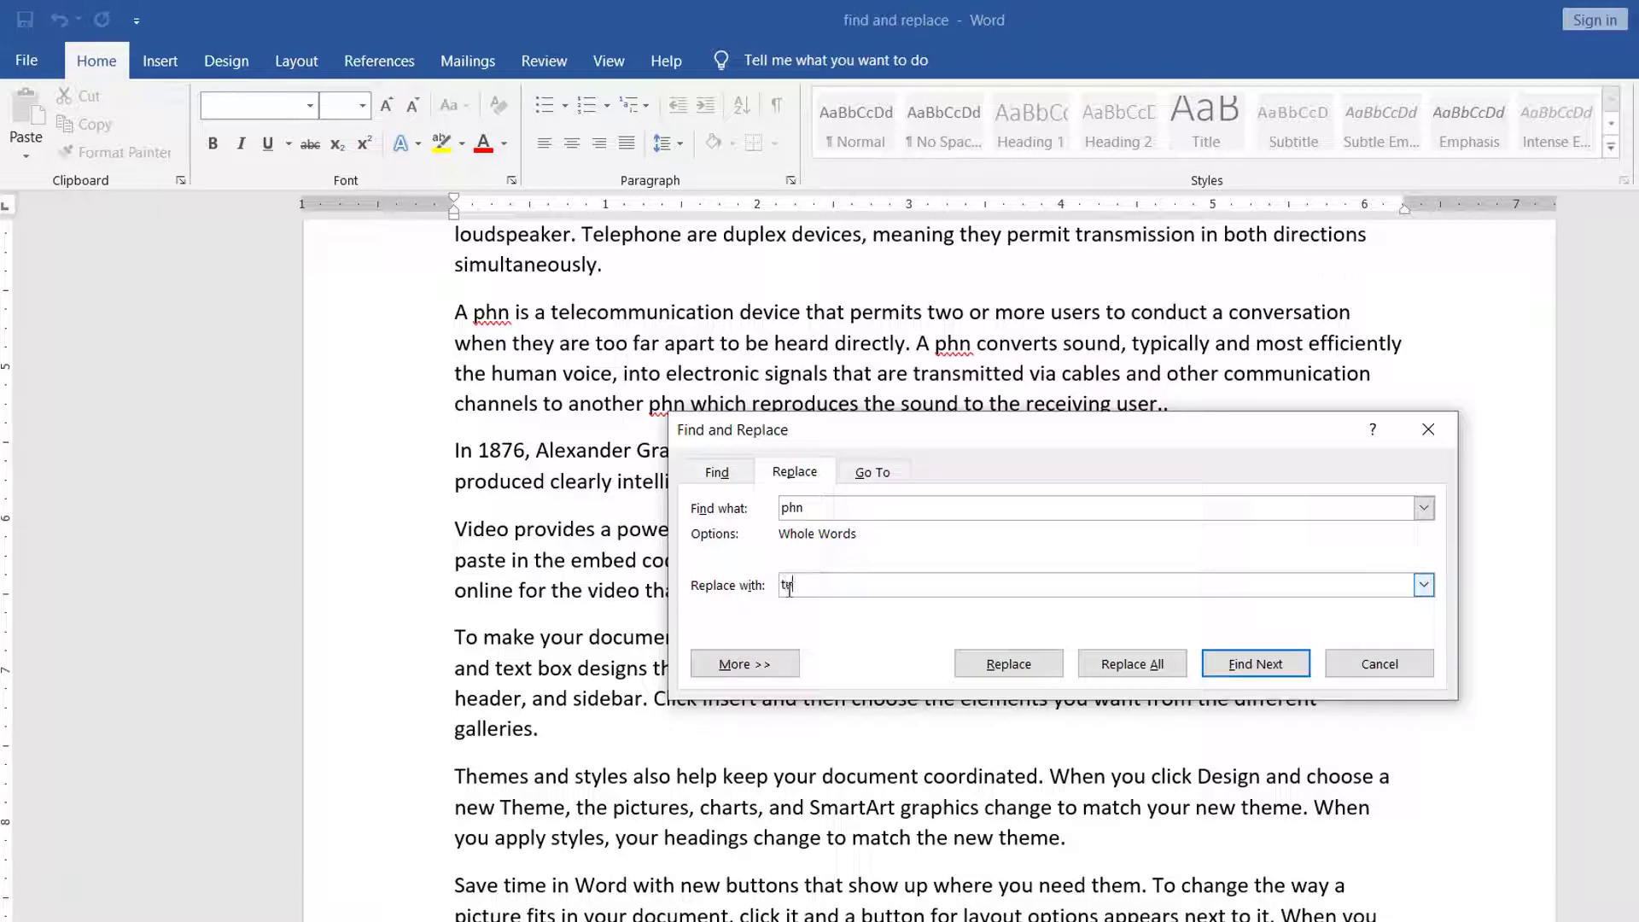
text(lephonr)
text(r)
key(BackSpace)
text(e)
click(1242, 665)
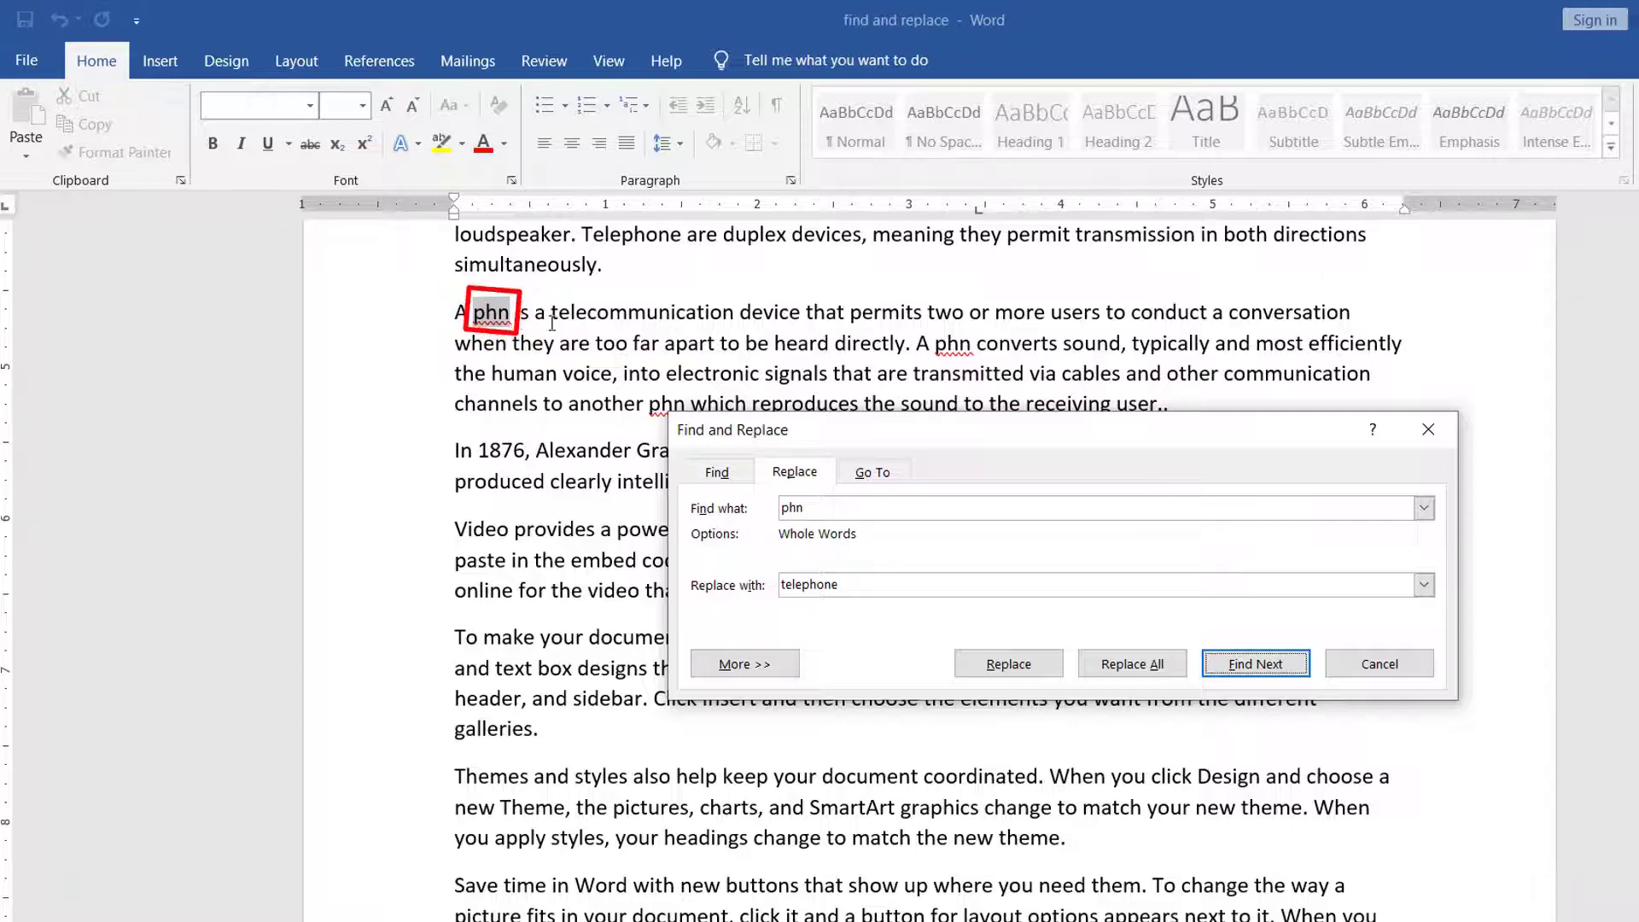
click(1008, 664)
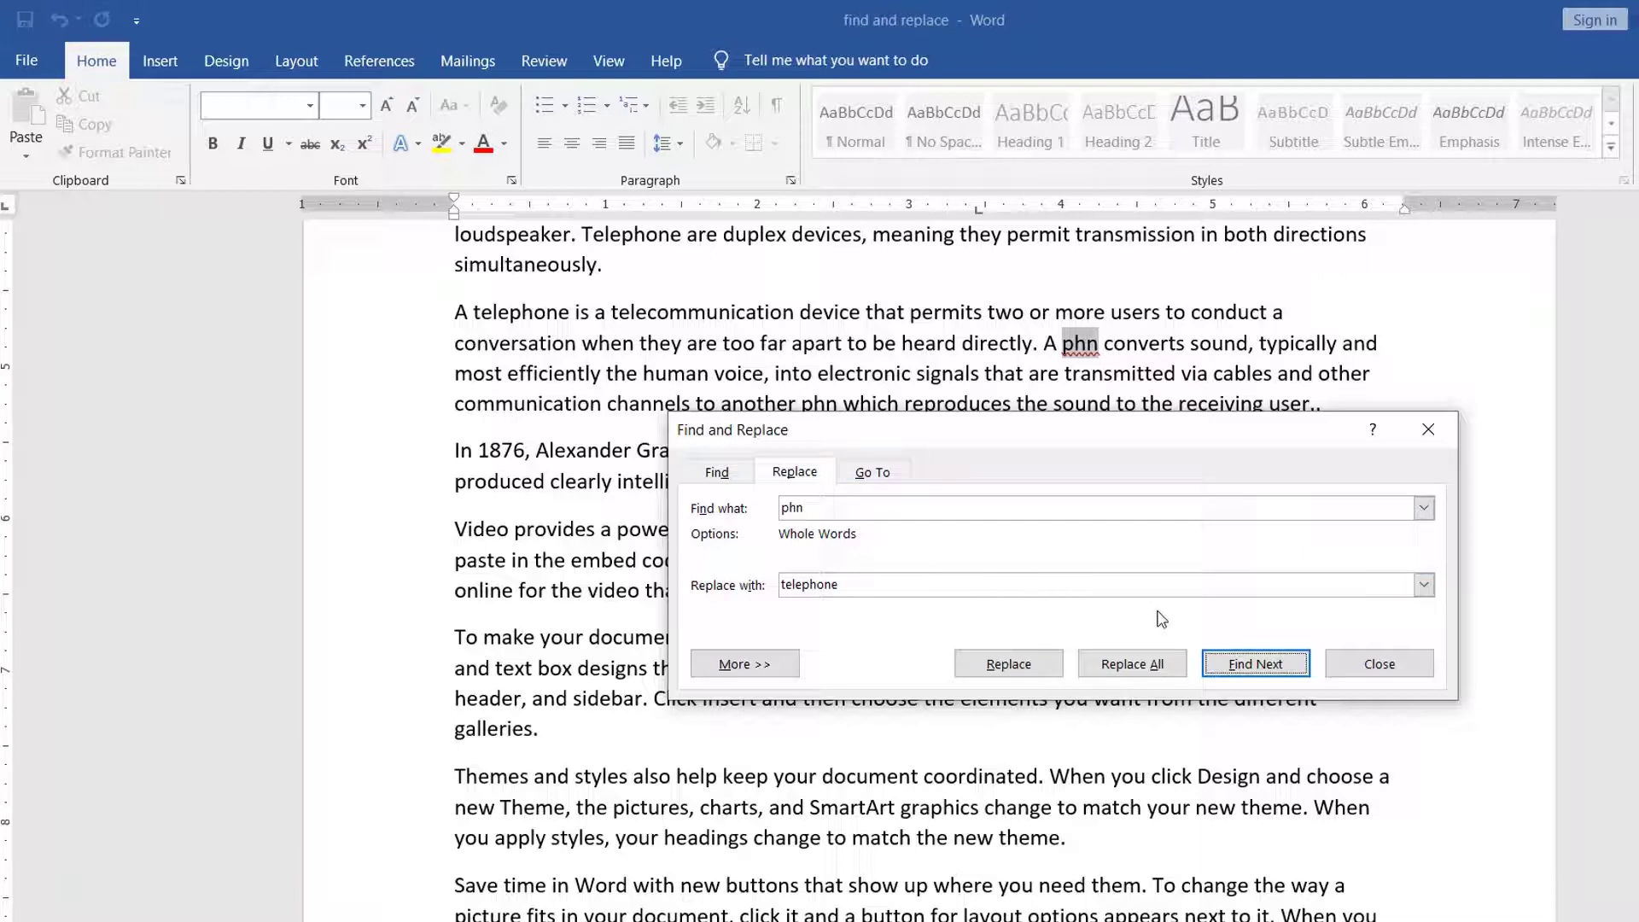
Step: Replace the remaining 'phn' occurrences, dismiss the finished message, and close the dialog
drag(1131, 435, 1185, 538)
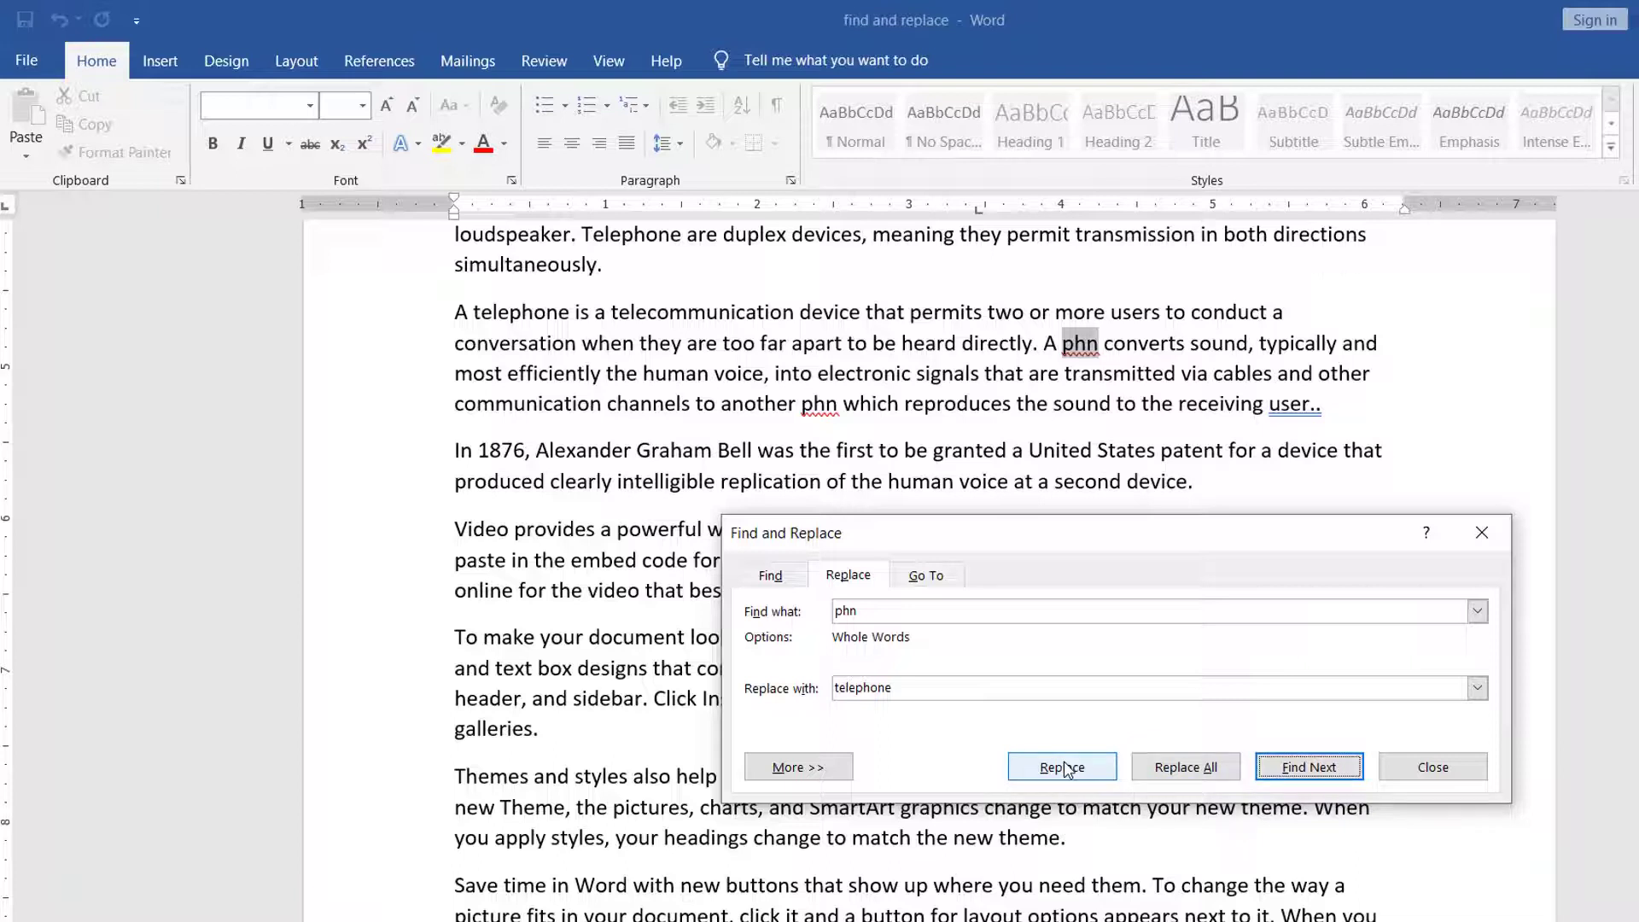
click(1064, 768)
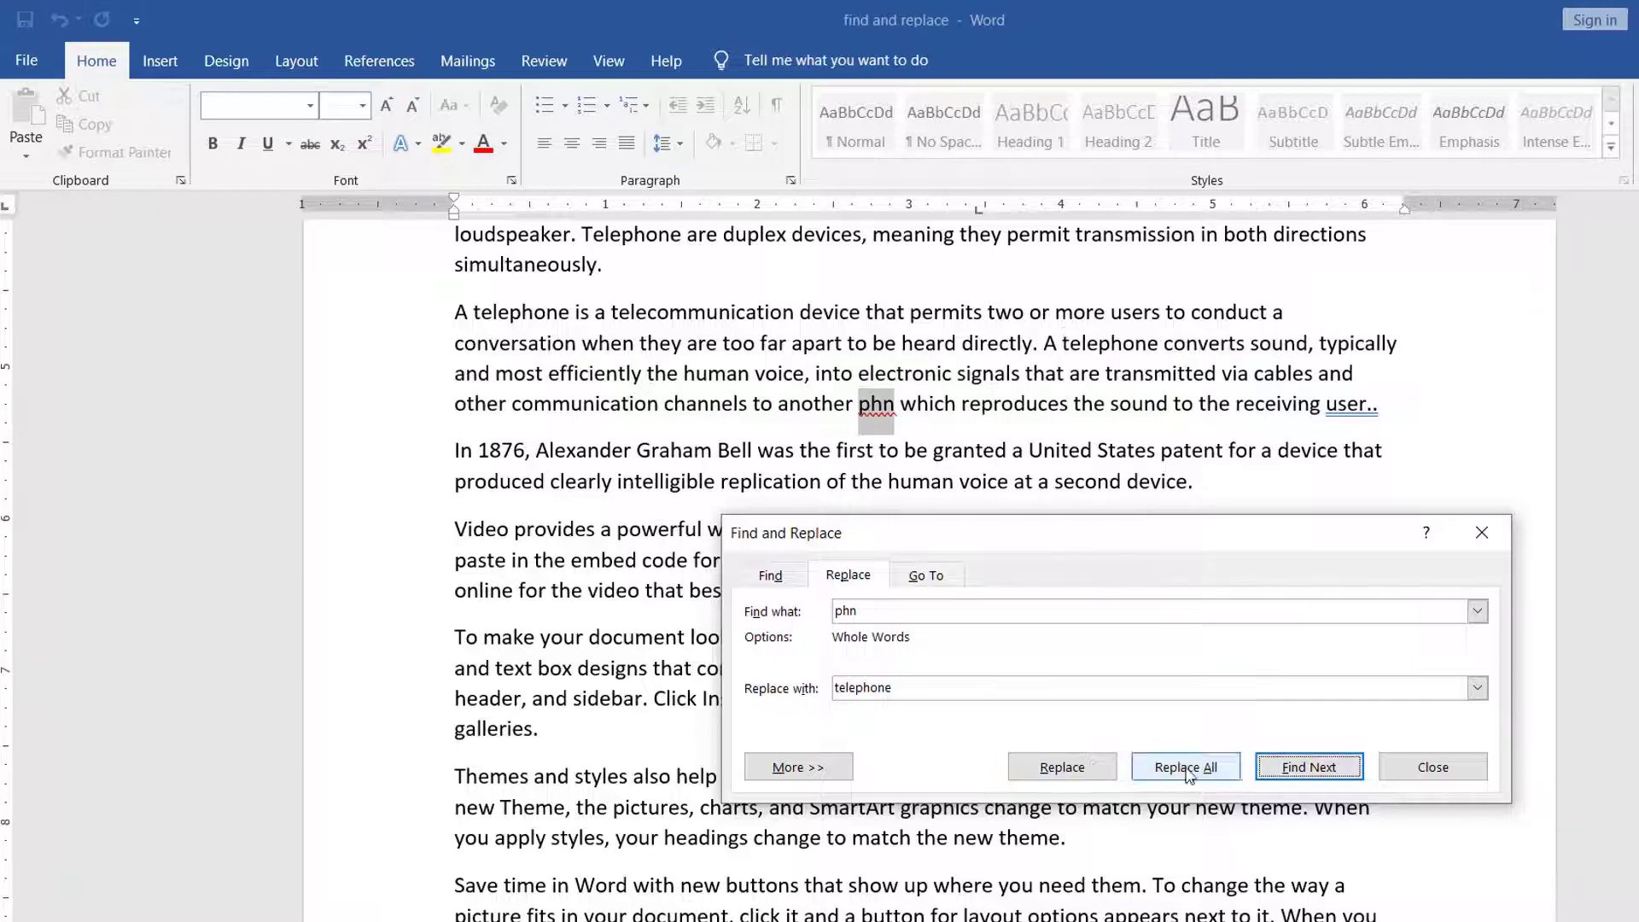
click(1084, 772)
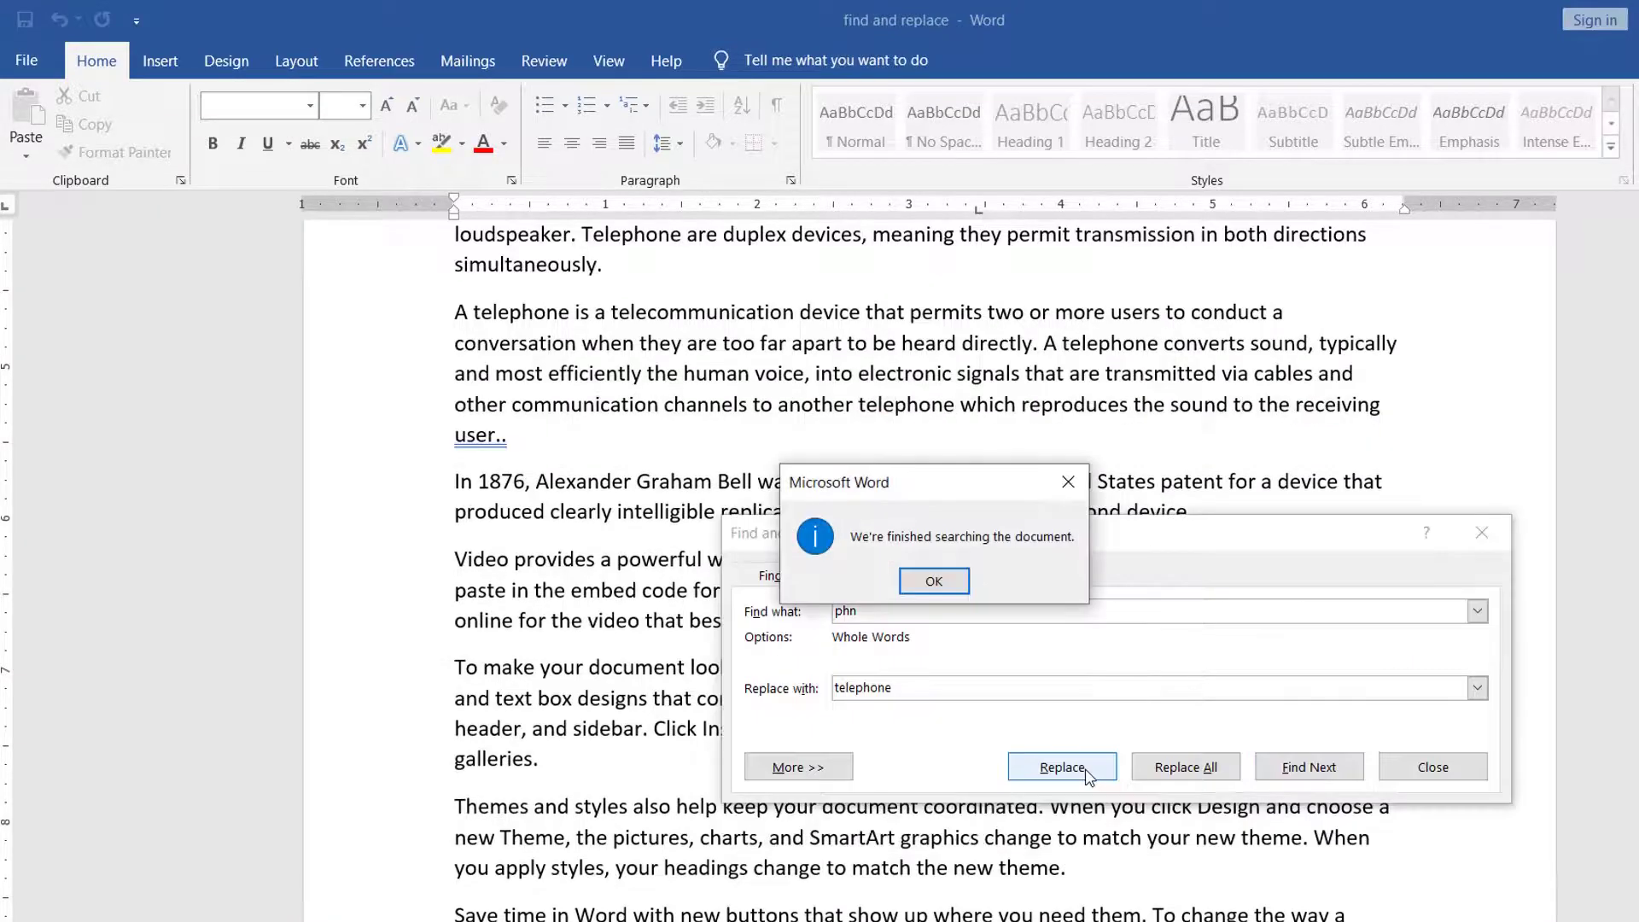
click(957, 587)
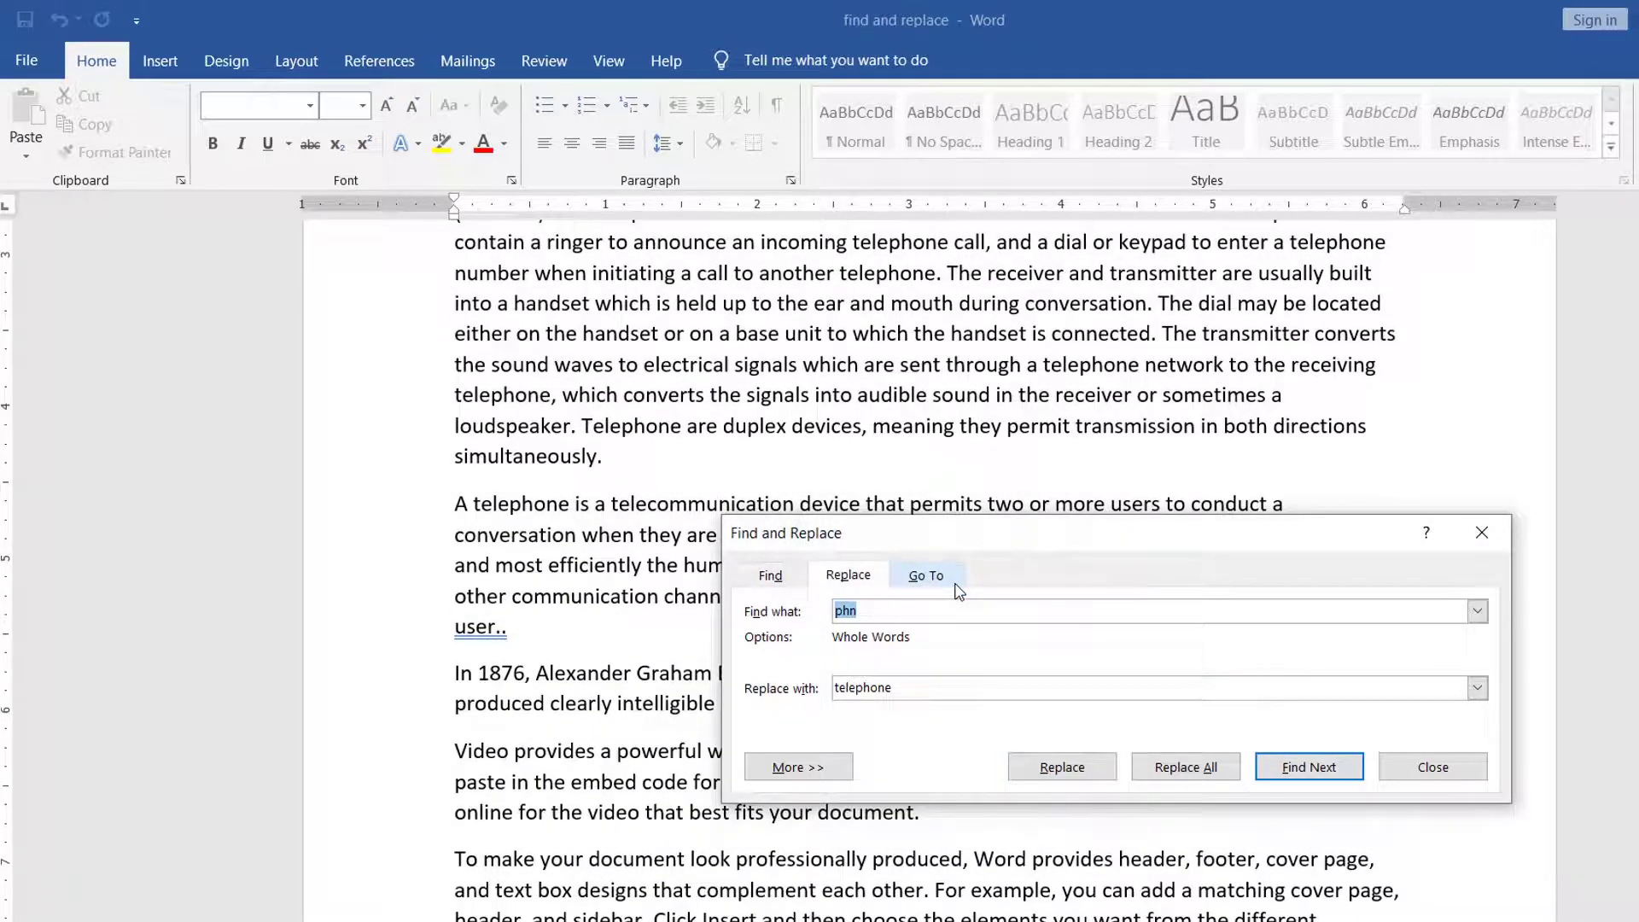
click(1451, 771)
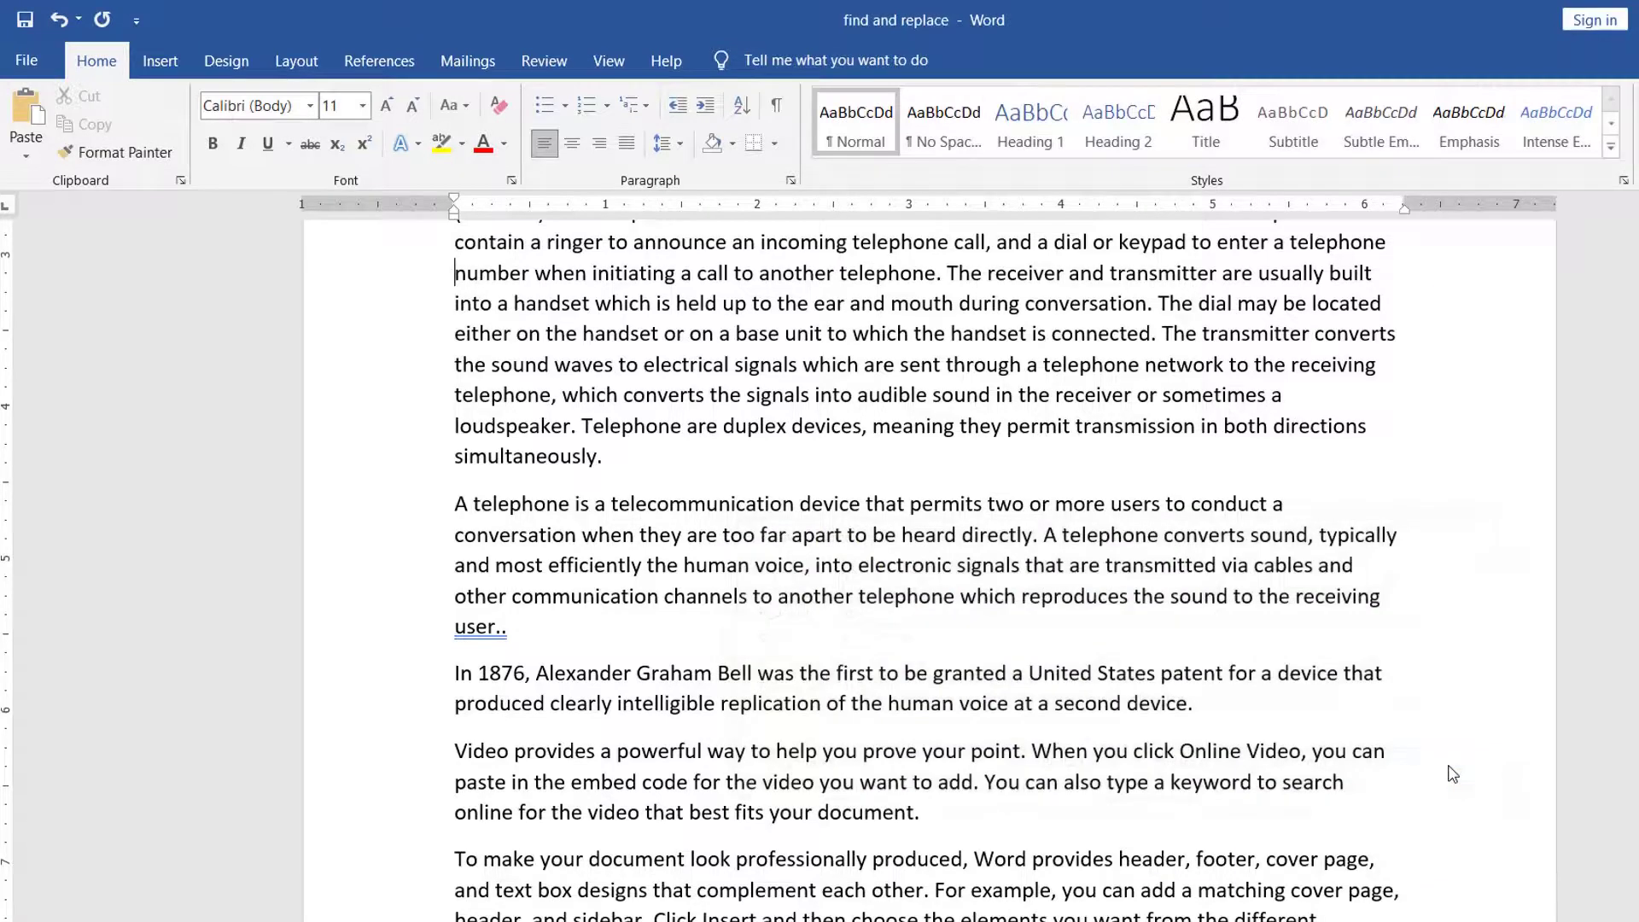
Step: Reopen Find and Replace with Ctrl+H
key(ctrl+h)
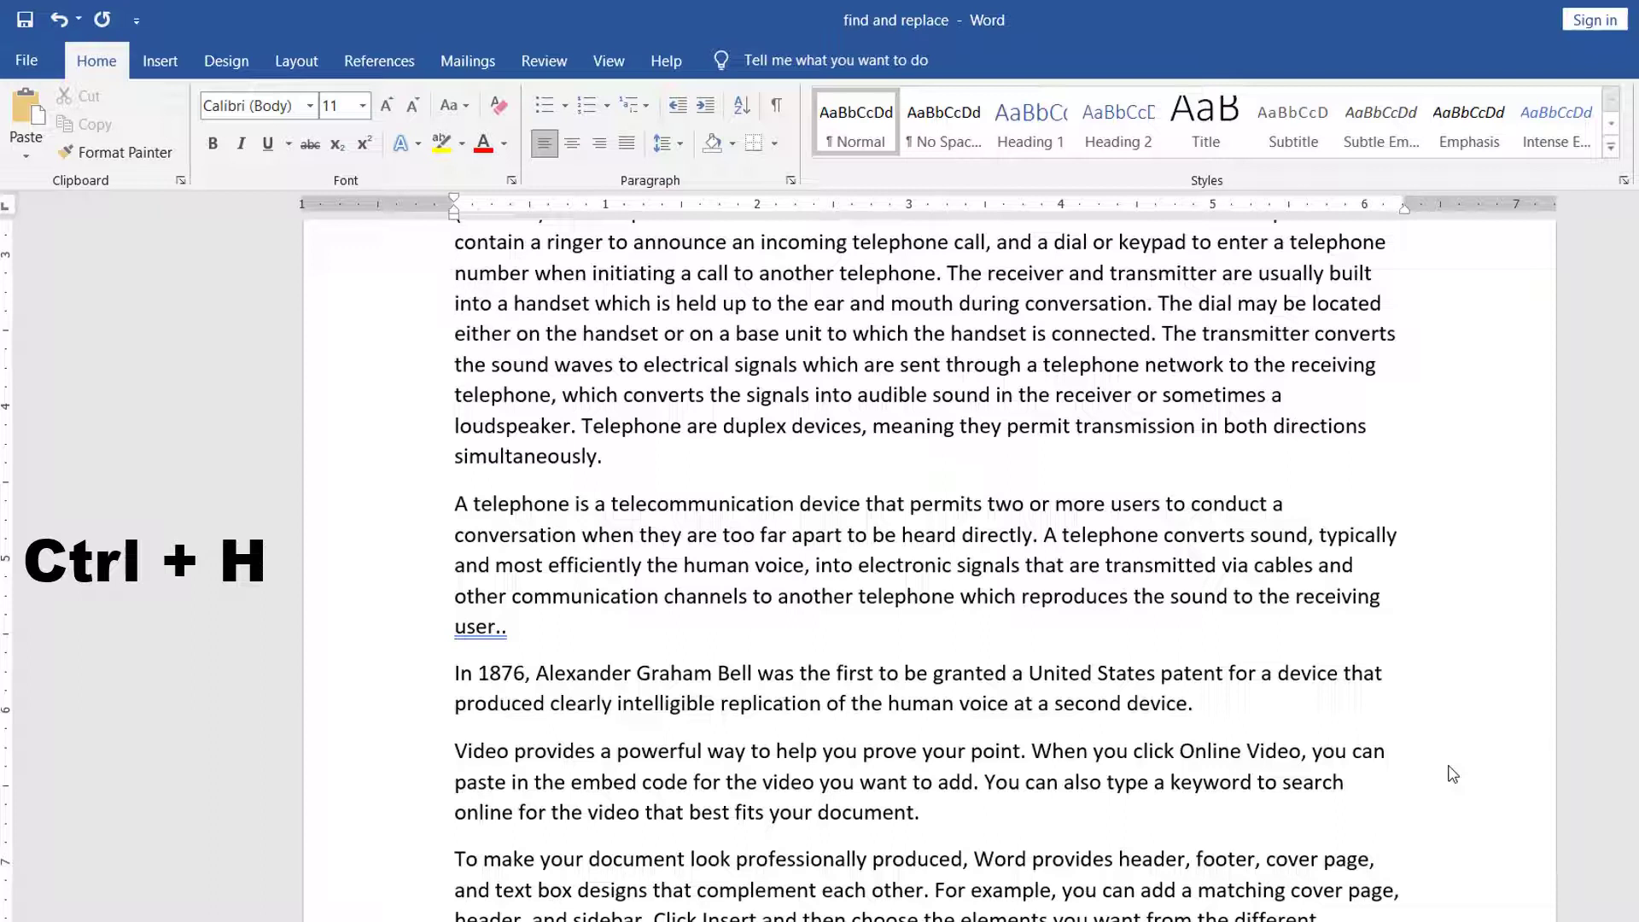
key(ctrl+h)
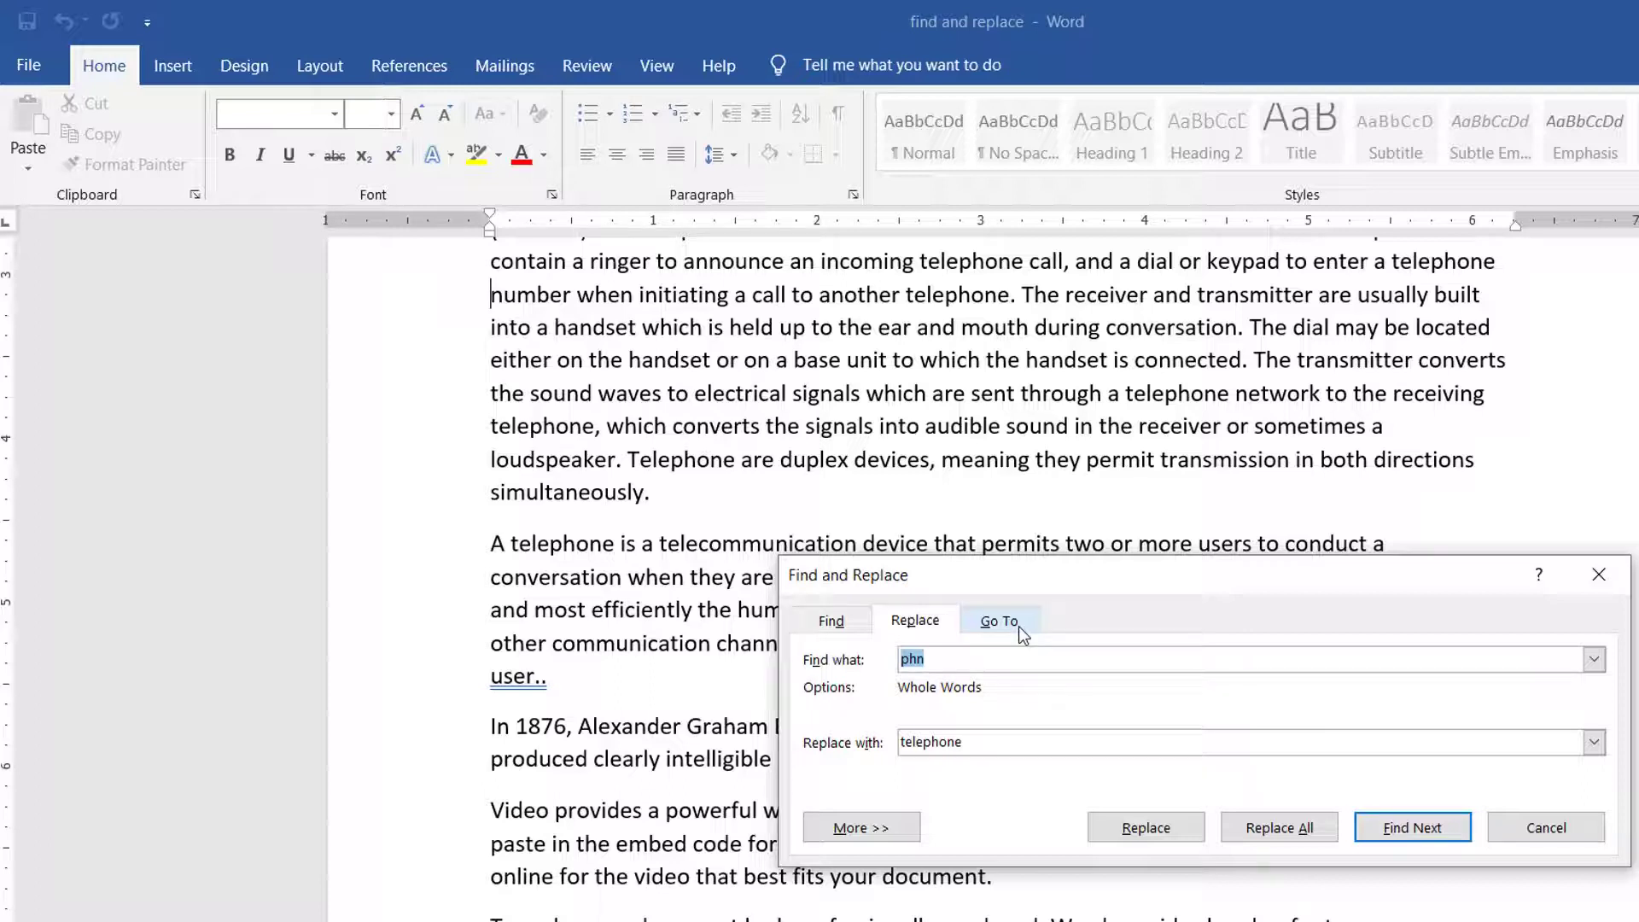
Step: Use the Go To tab to jump to page 5
click(1016, 623)
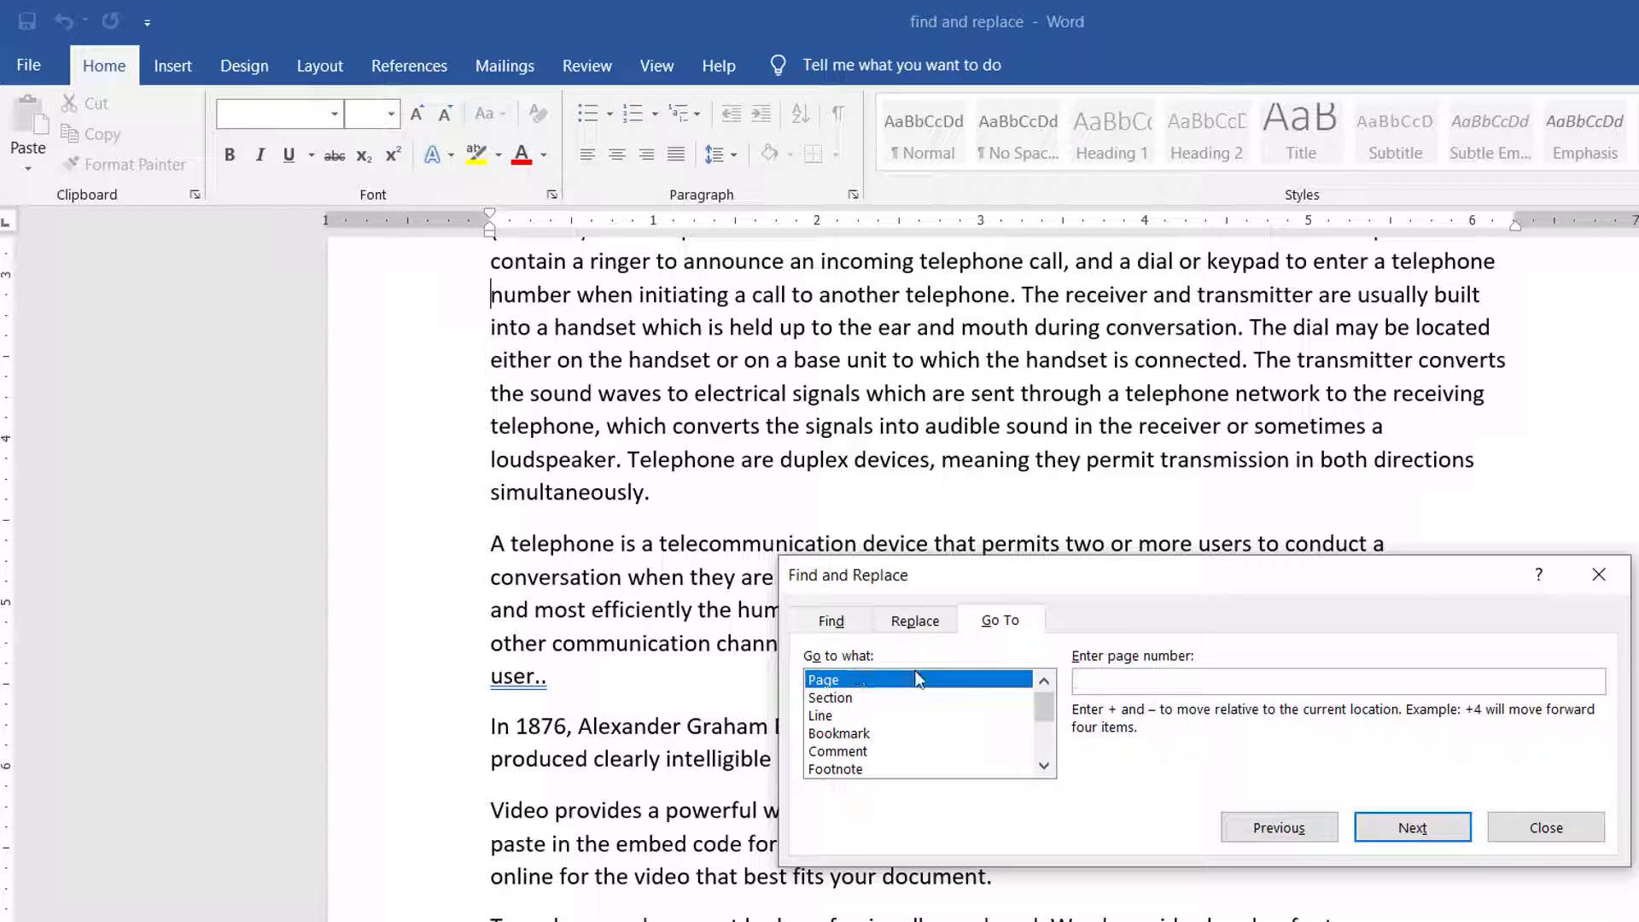
click(839, 717)
click(845, 700)
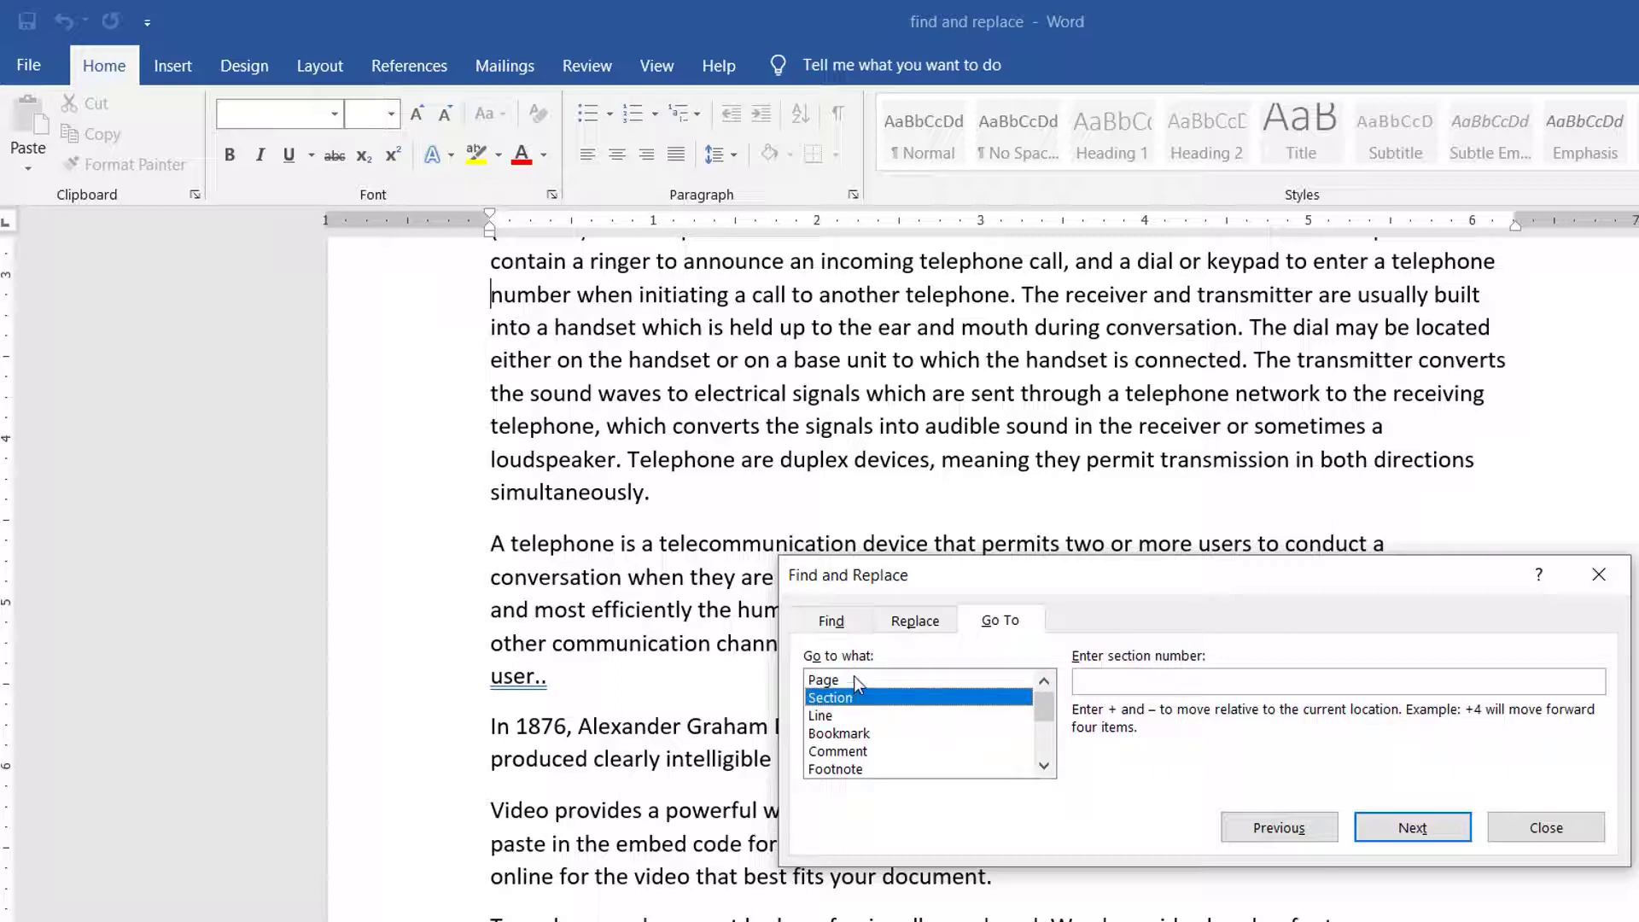
click(855, 678)
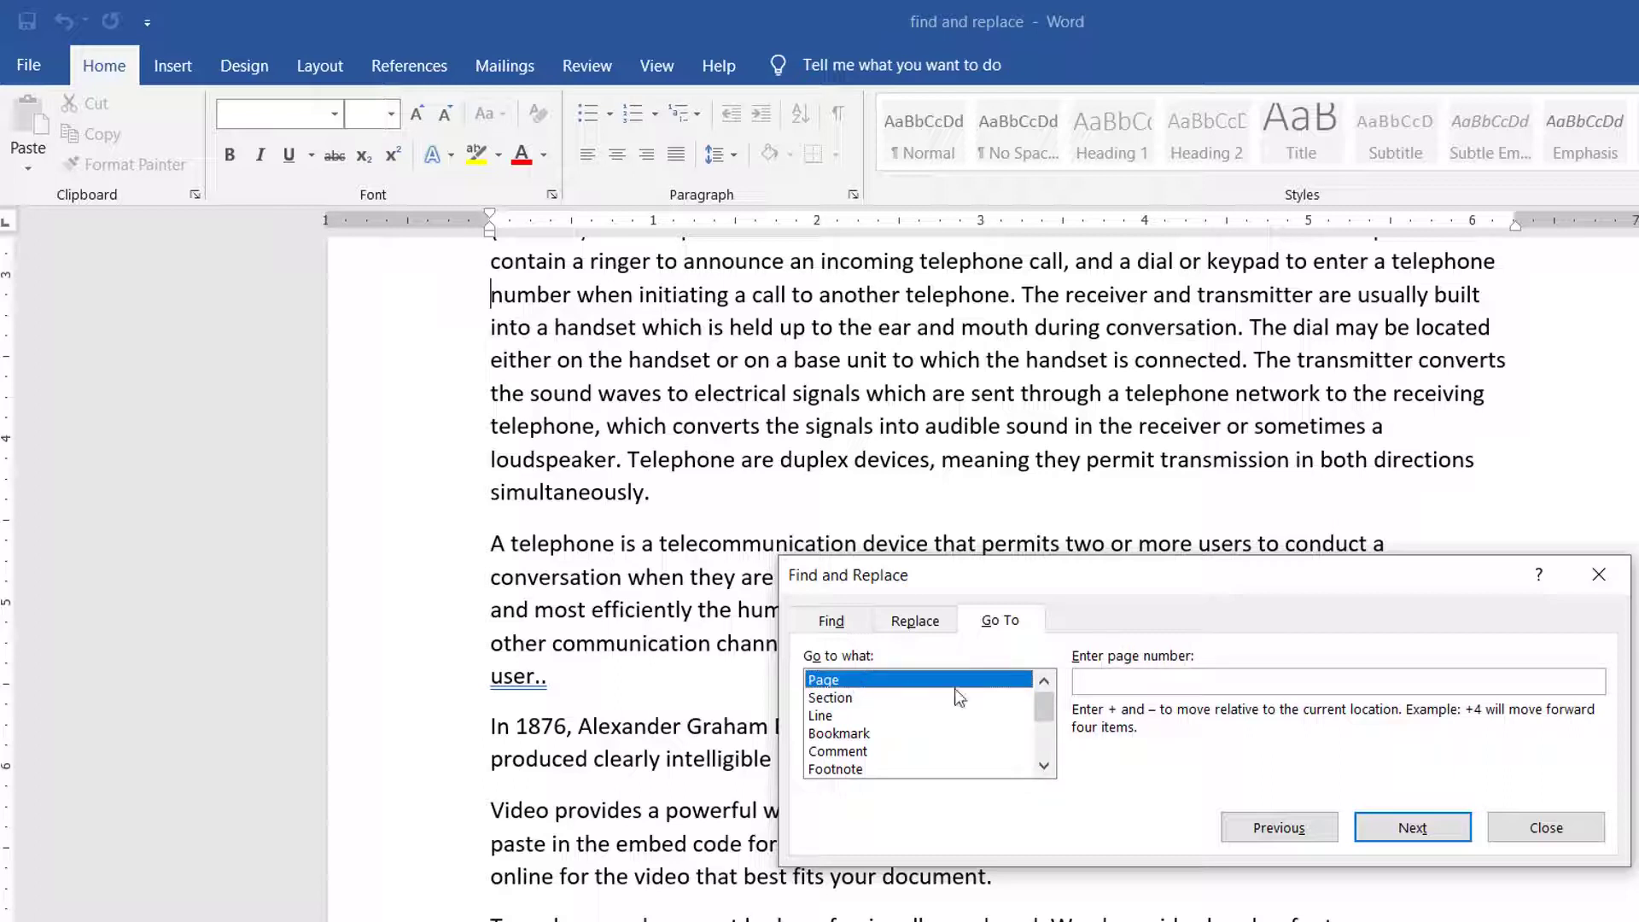
click(1108, 681)
text(5)
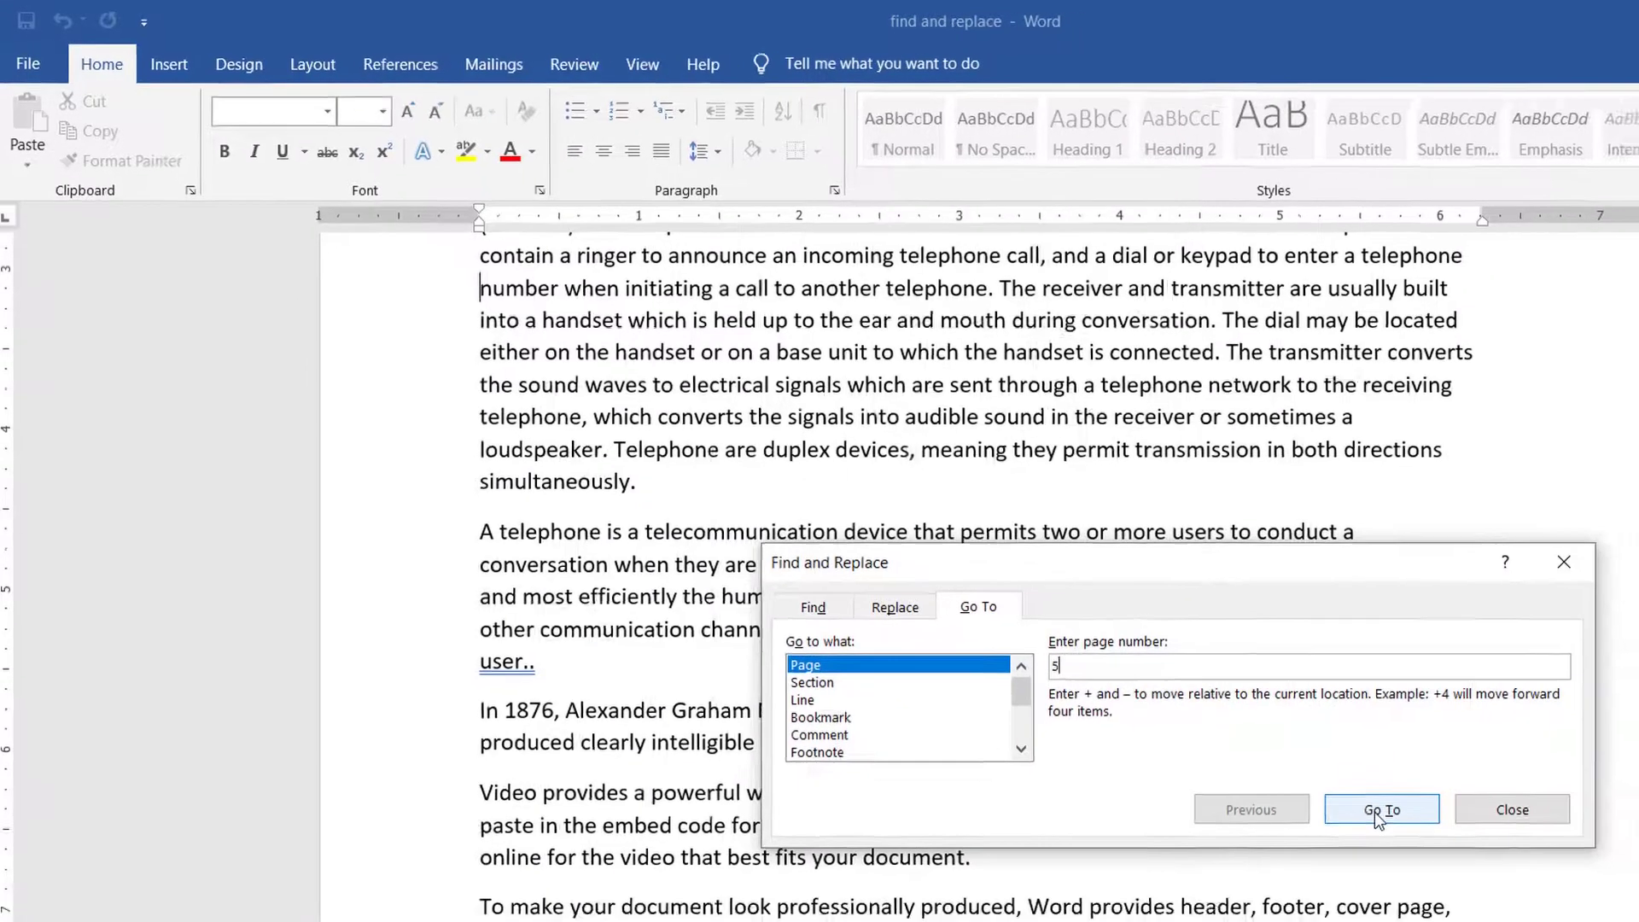
click(1408, 828)
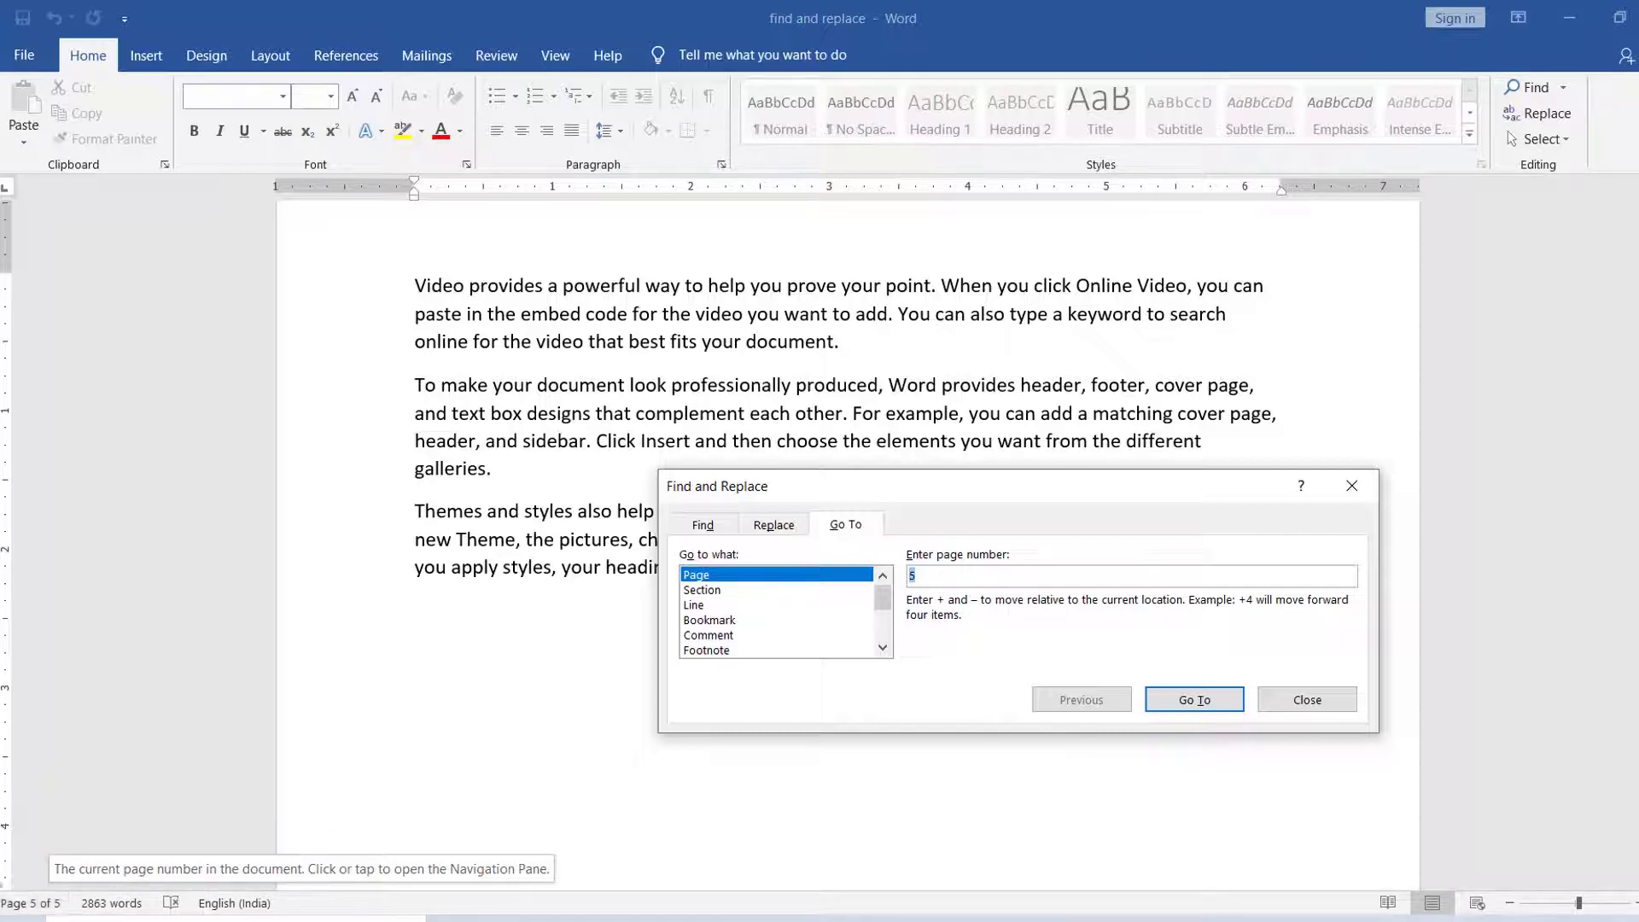
Step: Jump to line 5, then close the Find and Replace dialog
click(688, 605)
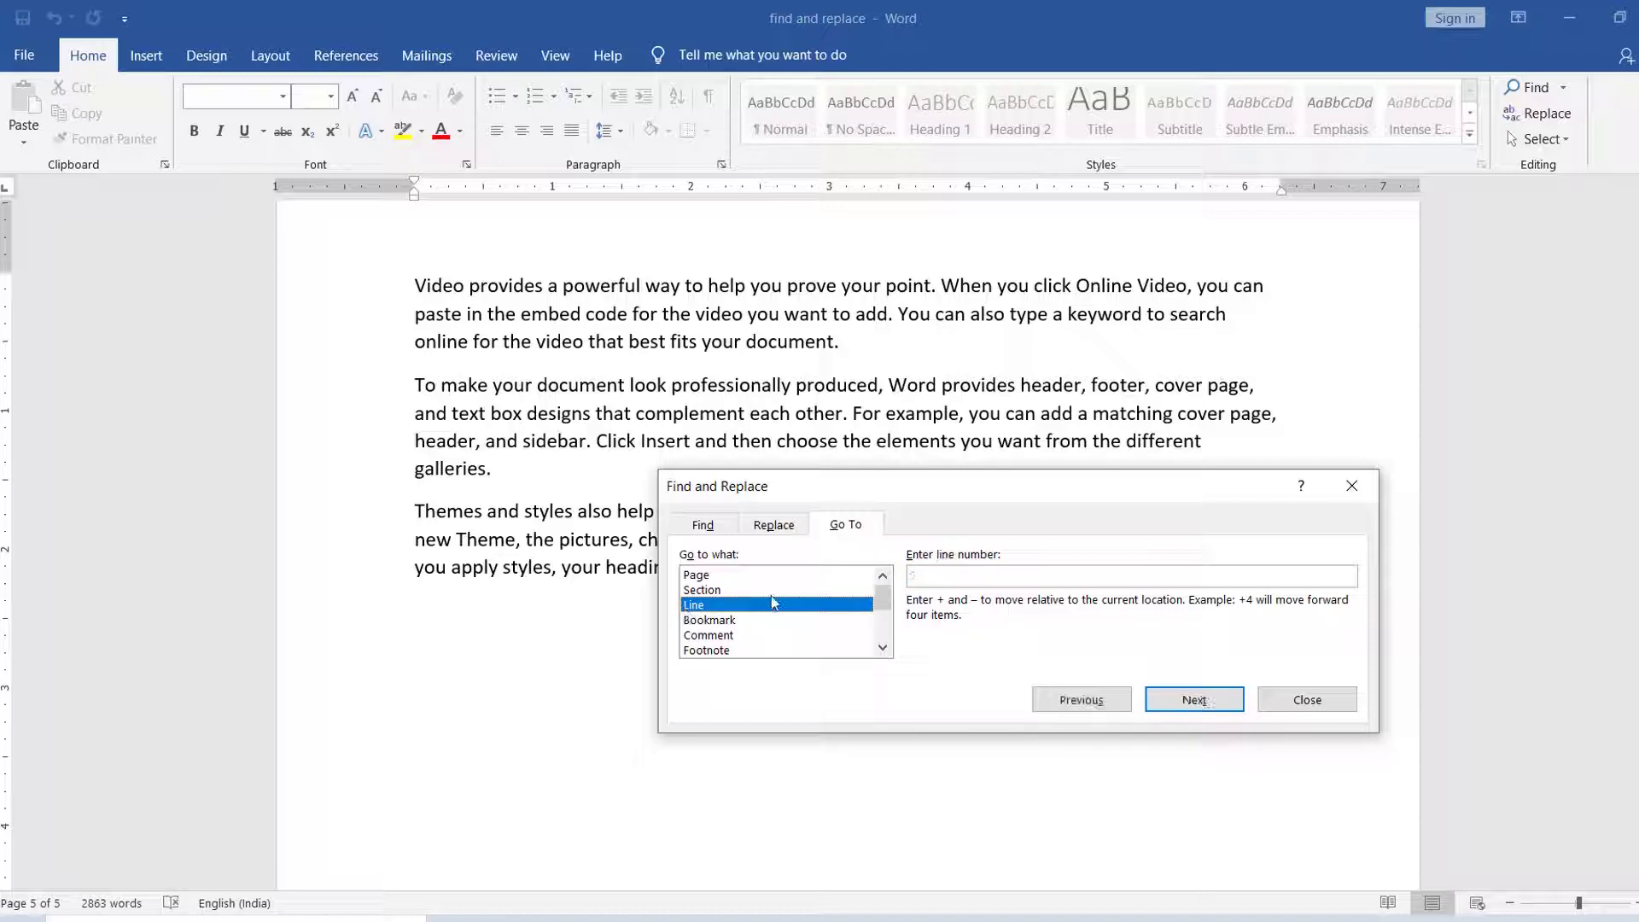
click(939, 576)
text(5)
click(1189, 701)
scroll(553, 543, up, 3)
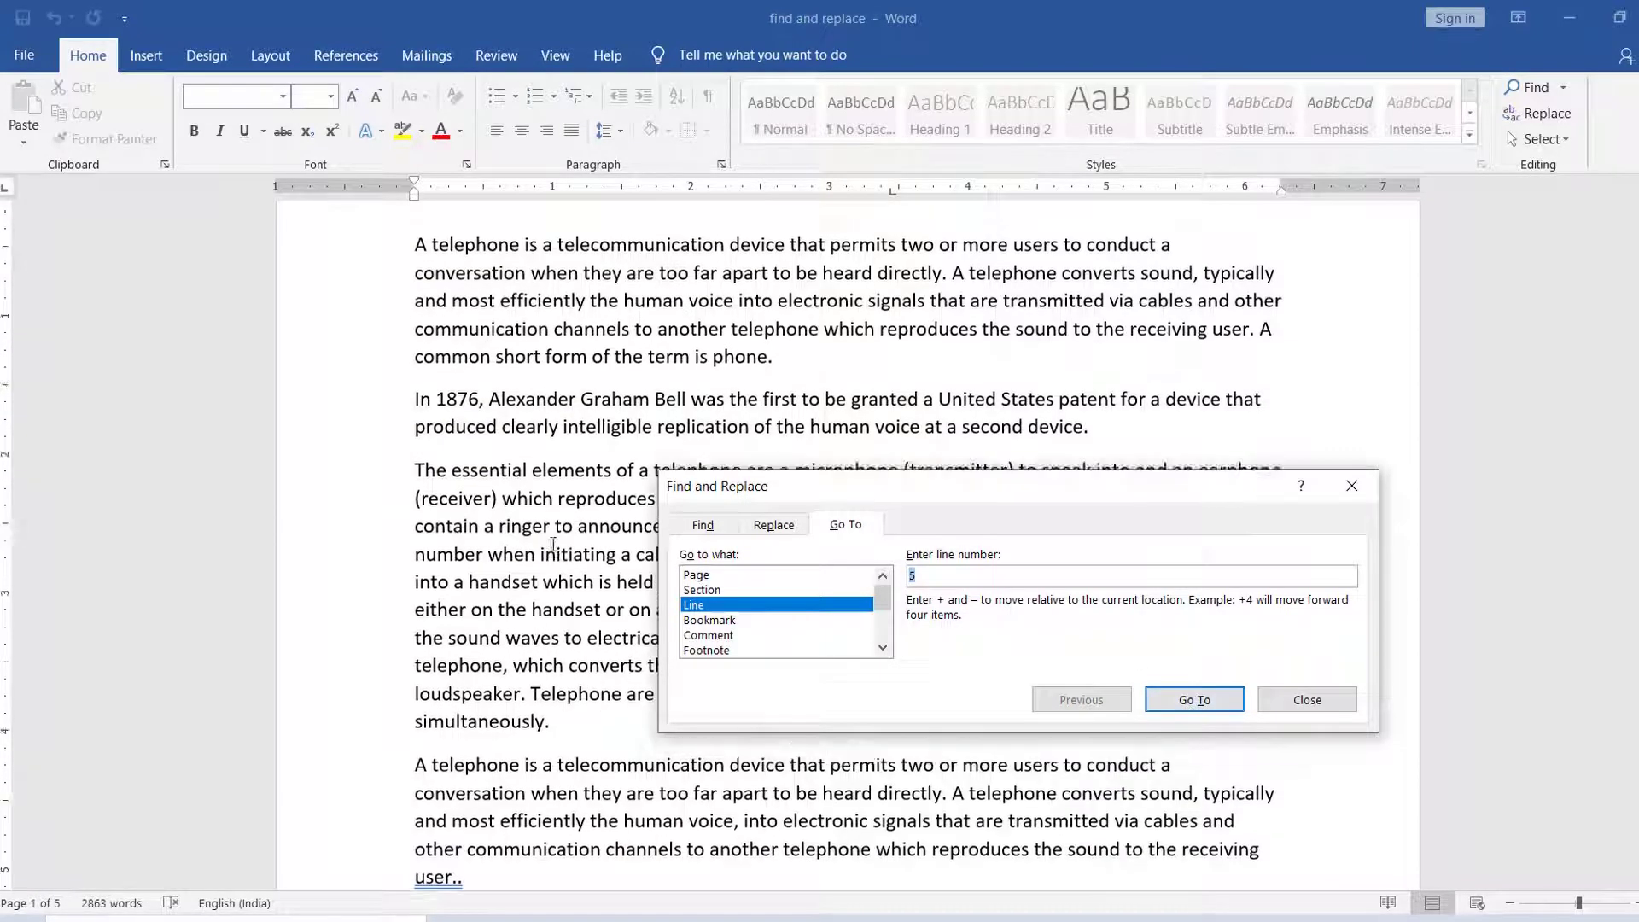
scroll(553, 544, down, 1)
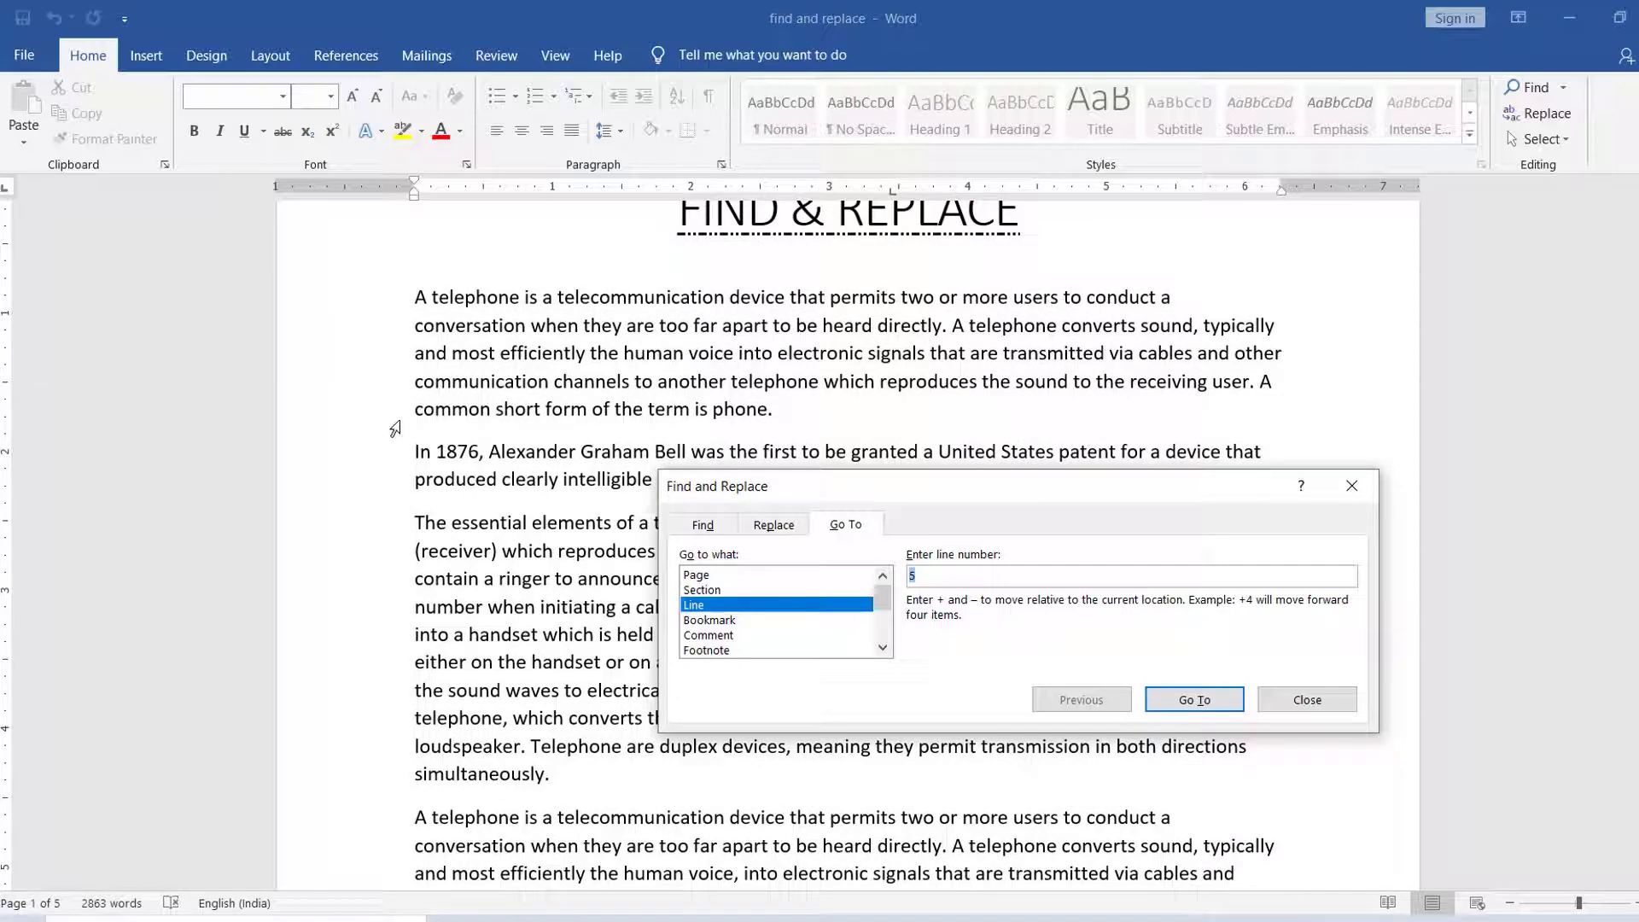
click(1306, 699)
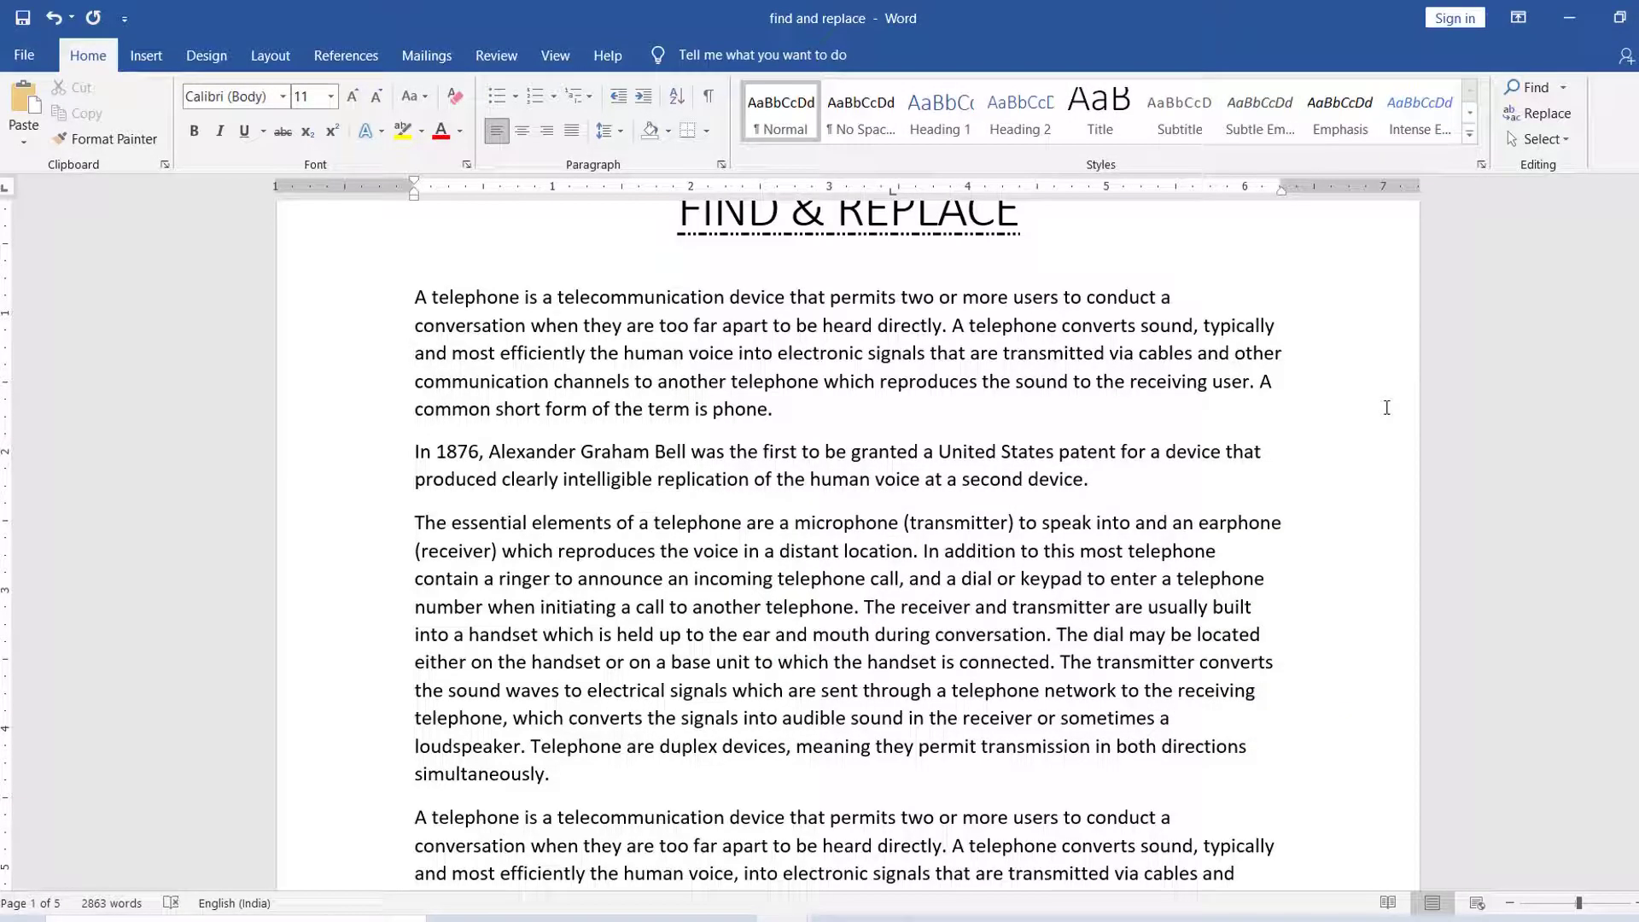
Step: Reopen the Go To tab with Ctrl+G and jump to line 5 again
key(ctrl+g)
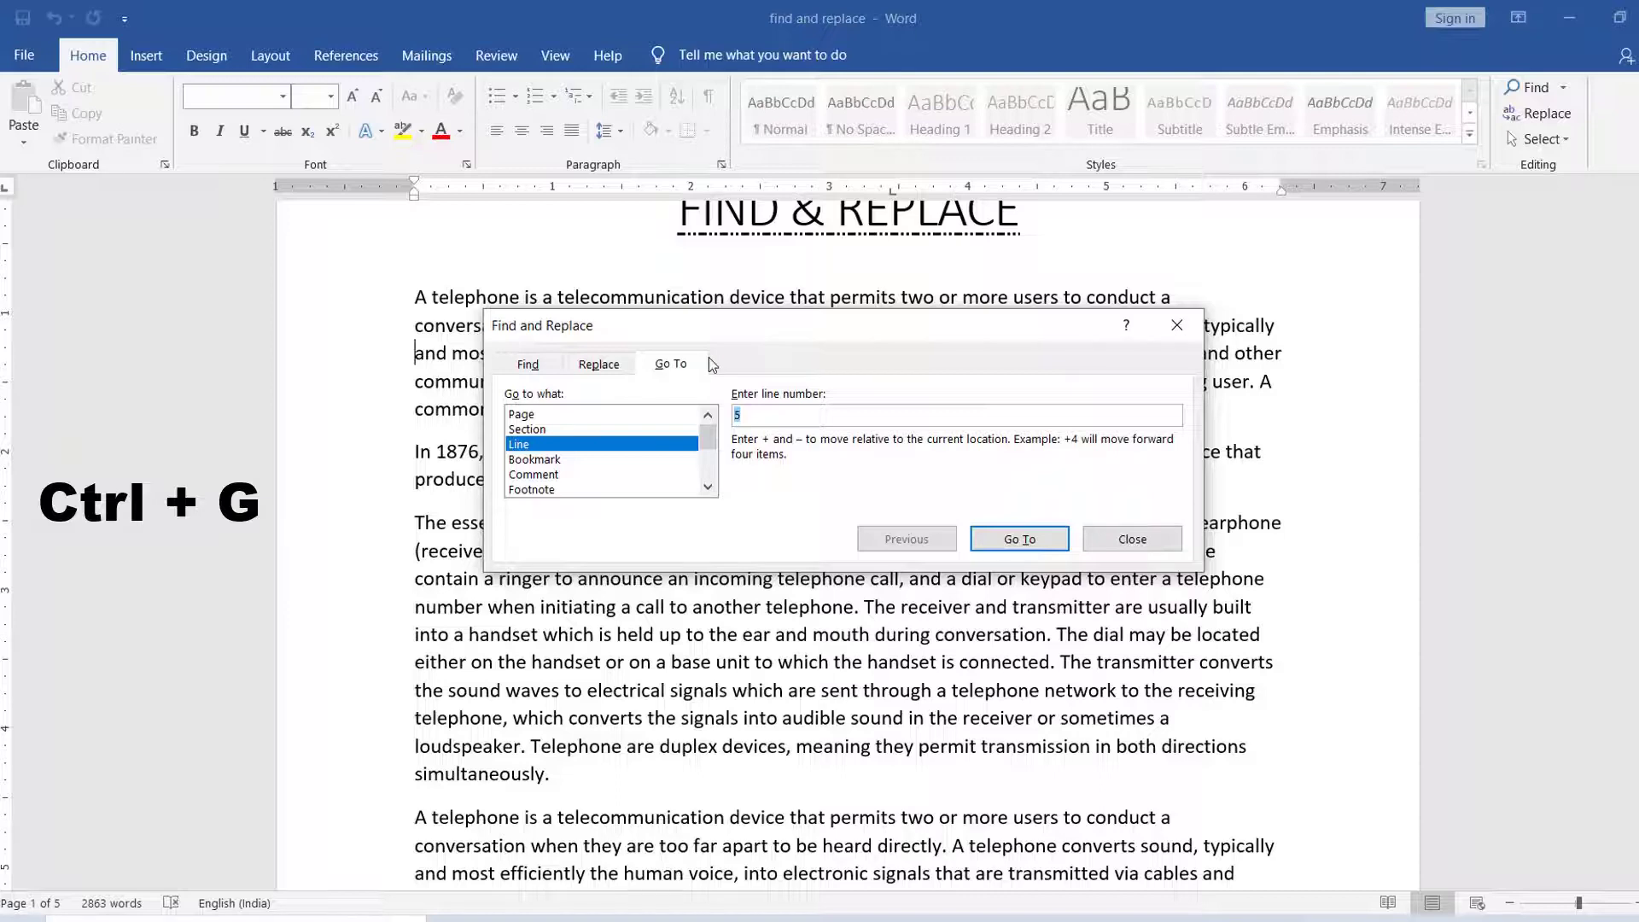
key(Return)
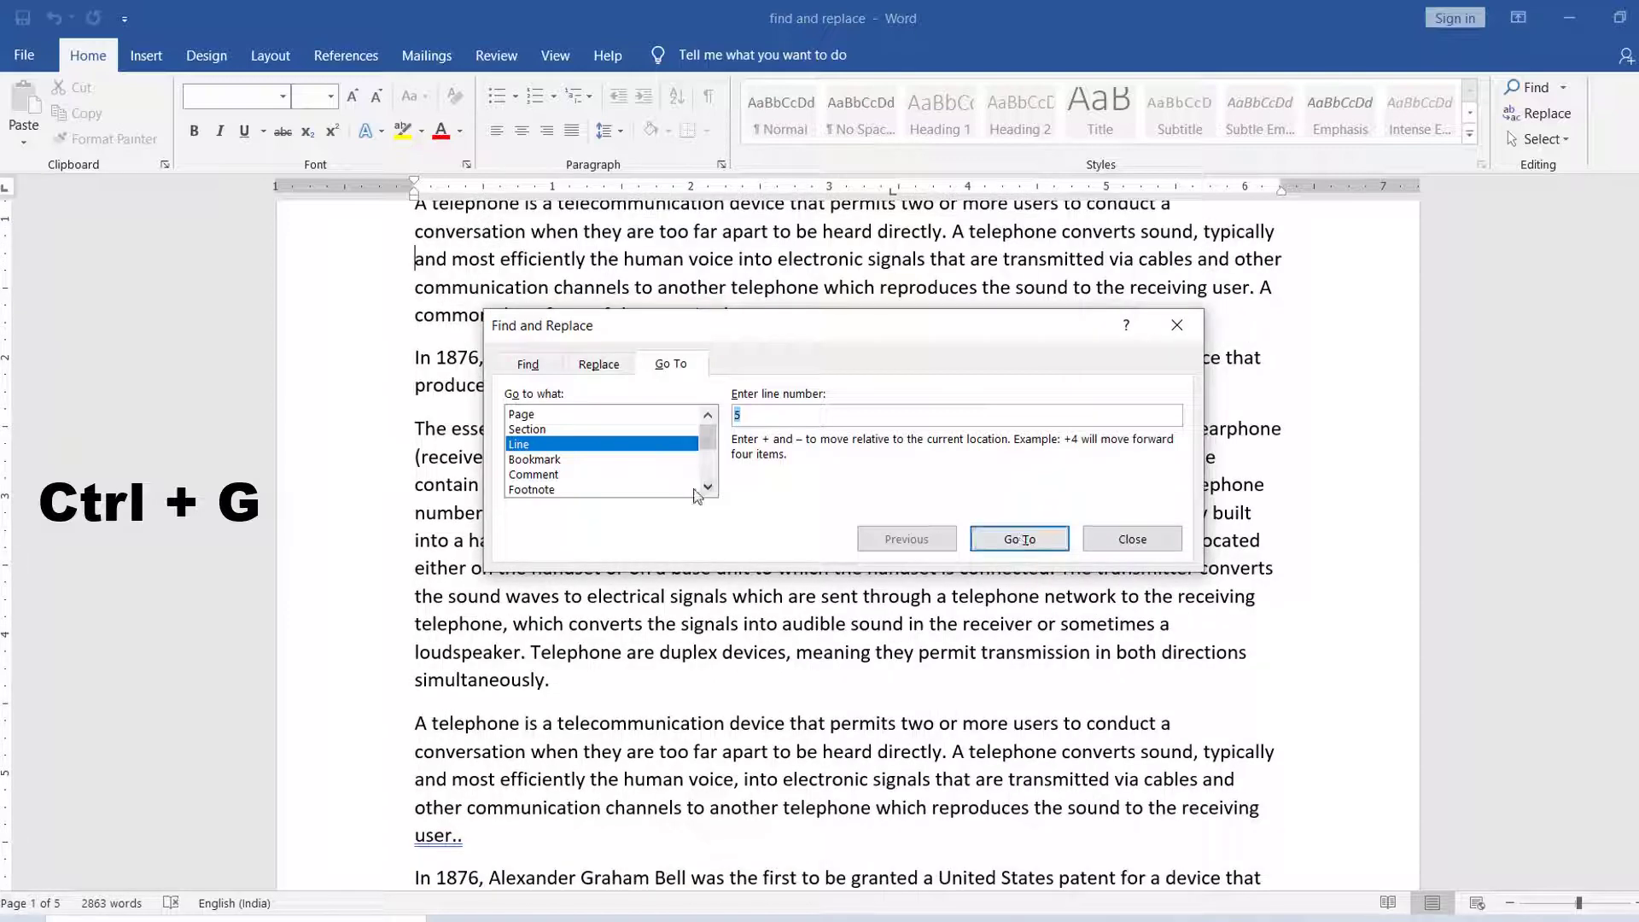